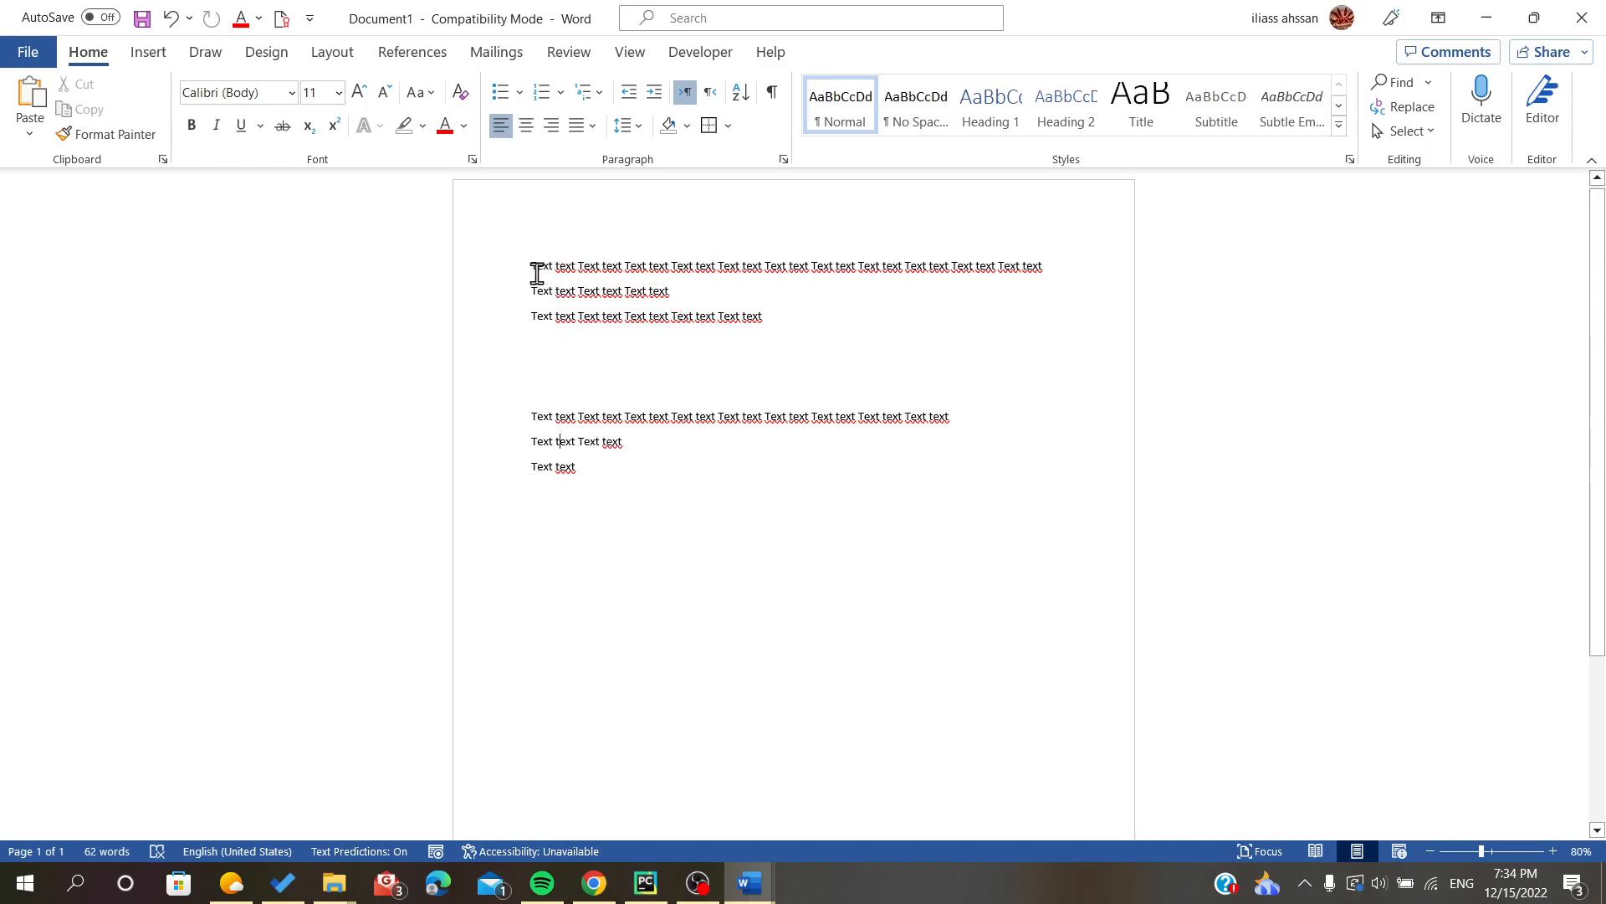
# - Apply outside borders to the second block of three text lines
pyautogui.moveTo(532, 266); pyautogui.dragTo(776, 318)
pyautogui.click(678, 383)
pyautogui.moveTo(530, 416); pyautogui.dragTo(626, 465)
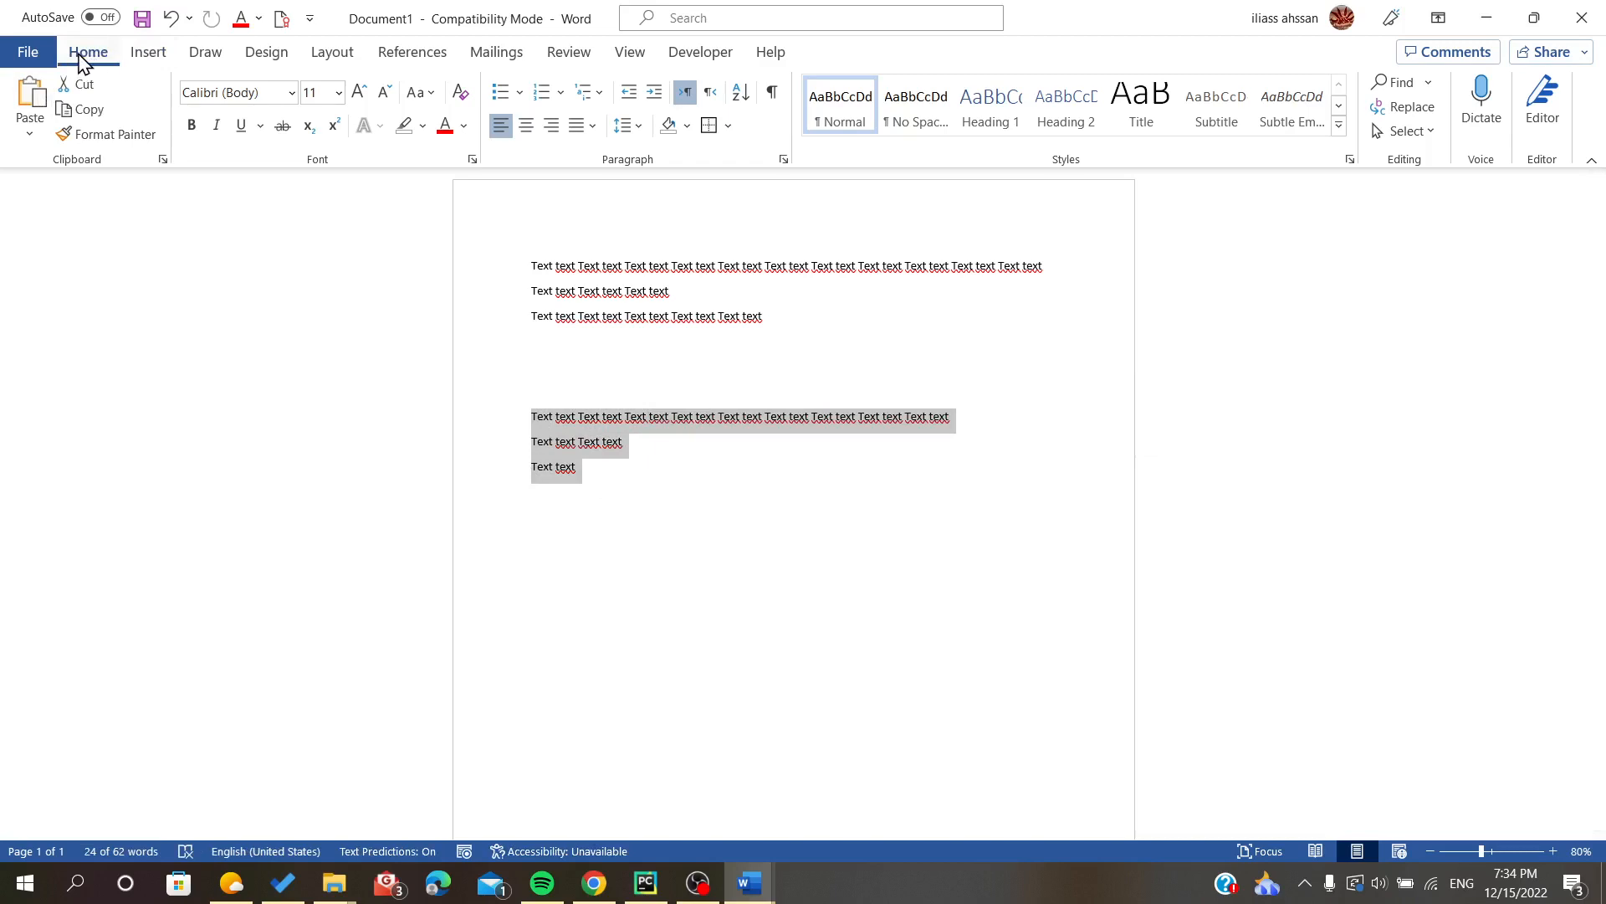
pyautogui.click(729, 128)
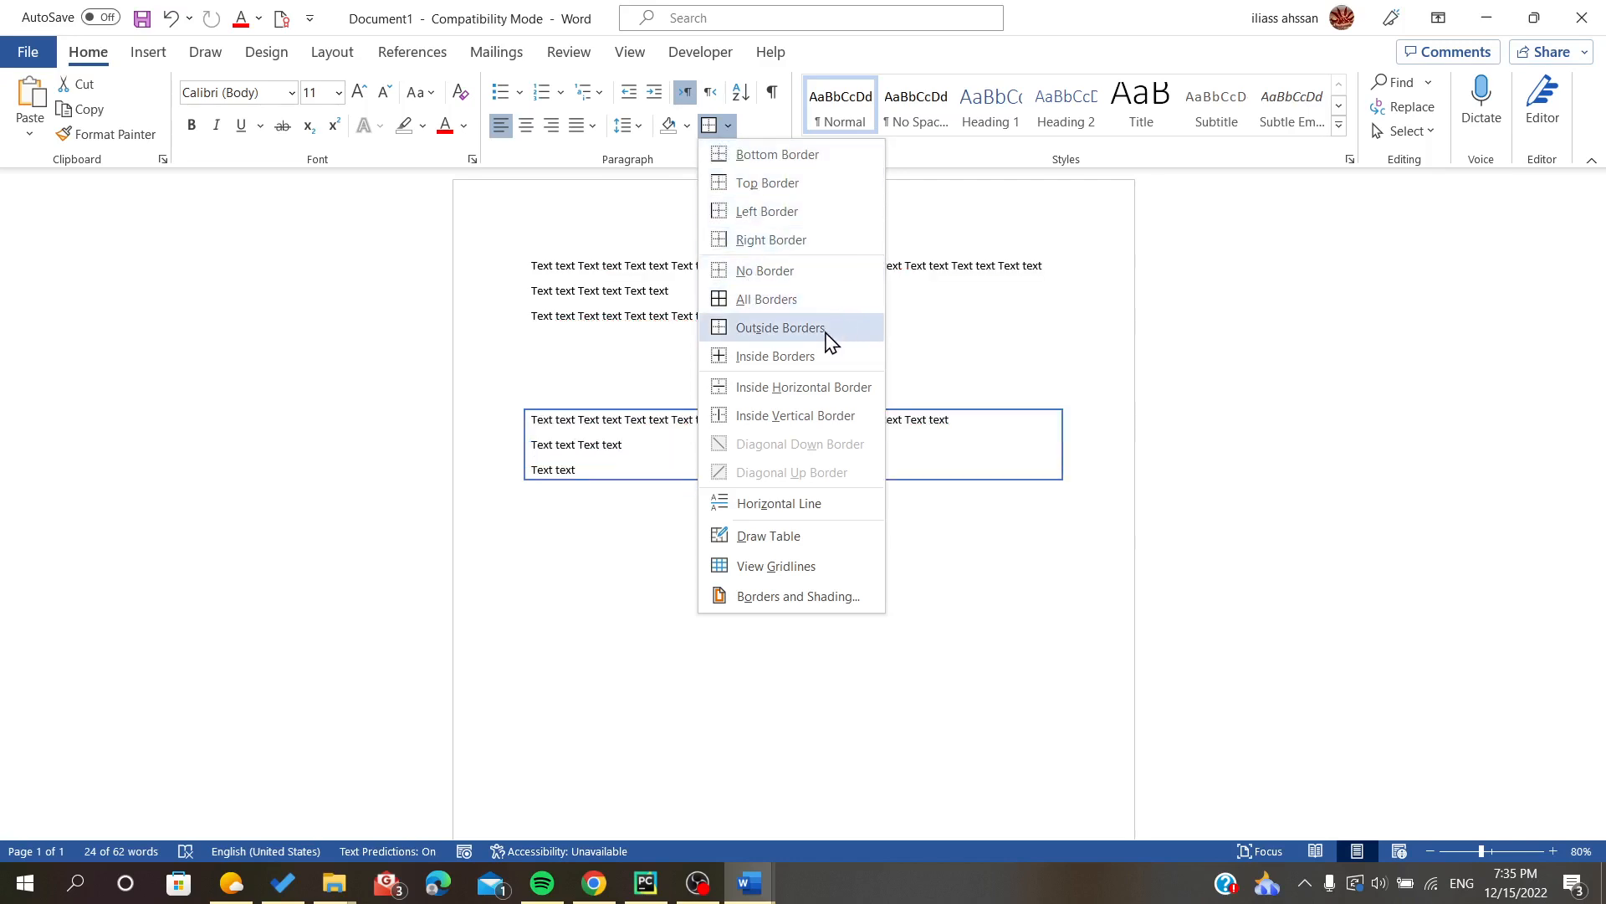
pyautogui.click(767, 339)
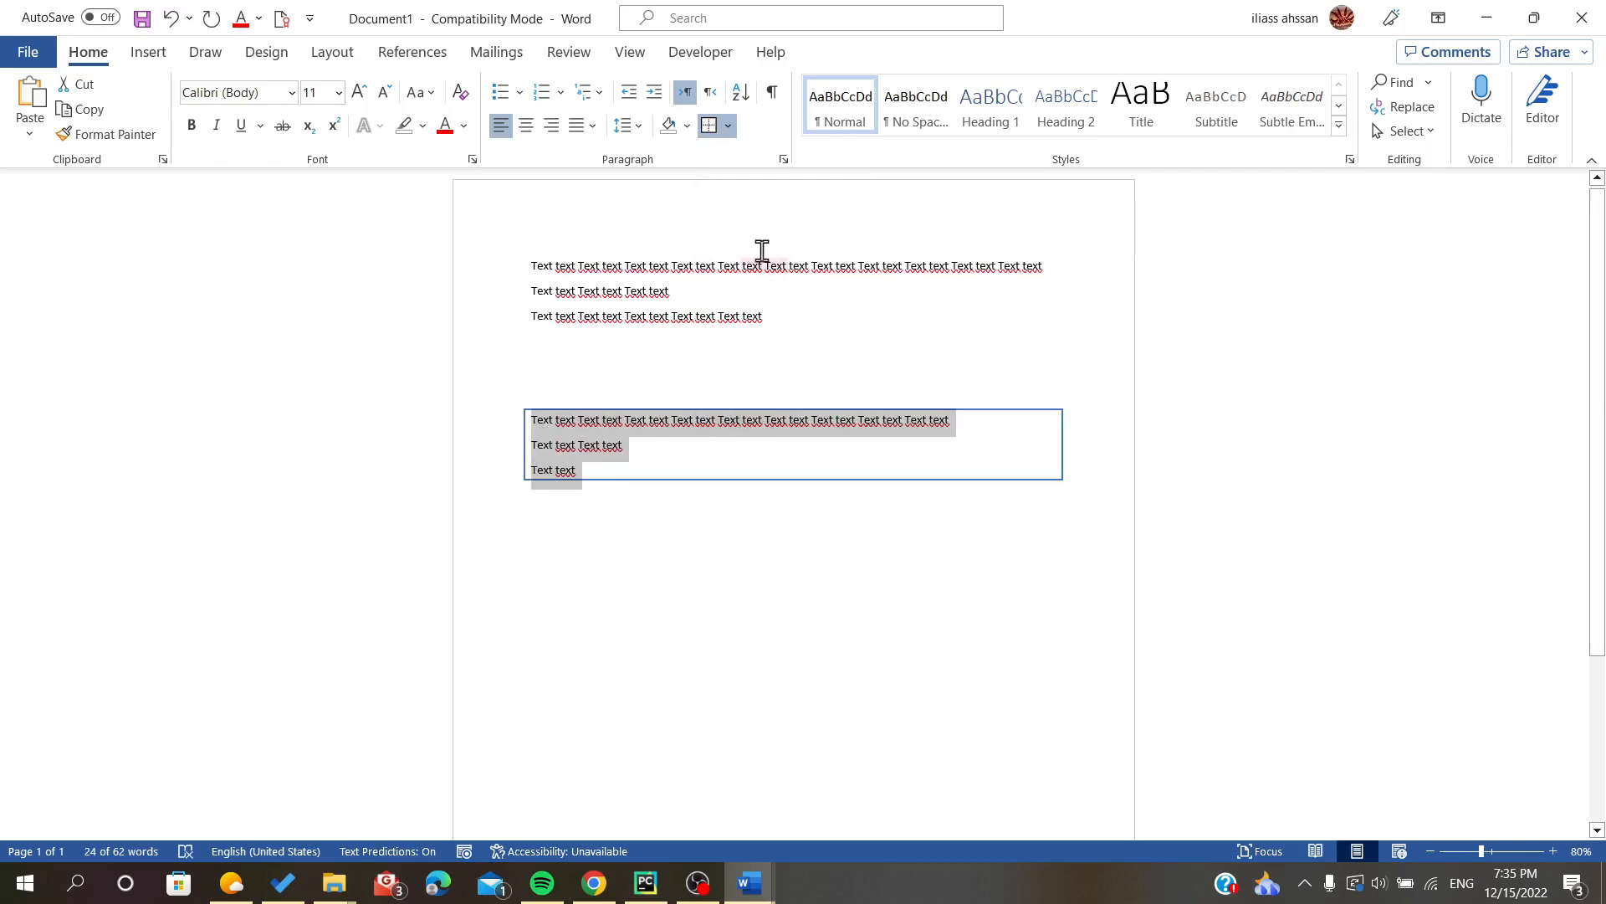
# - Change the second text block's border to the Shadow setting with a light gold colour and 4½ pt width
pyautogui.click(727, 125)
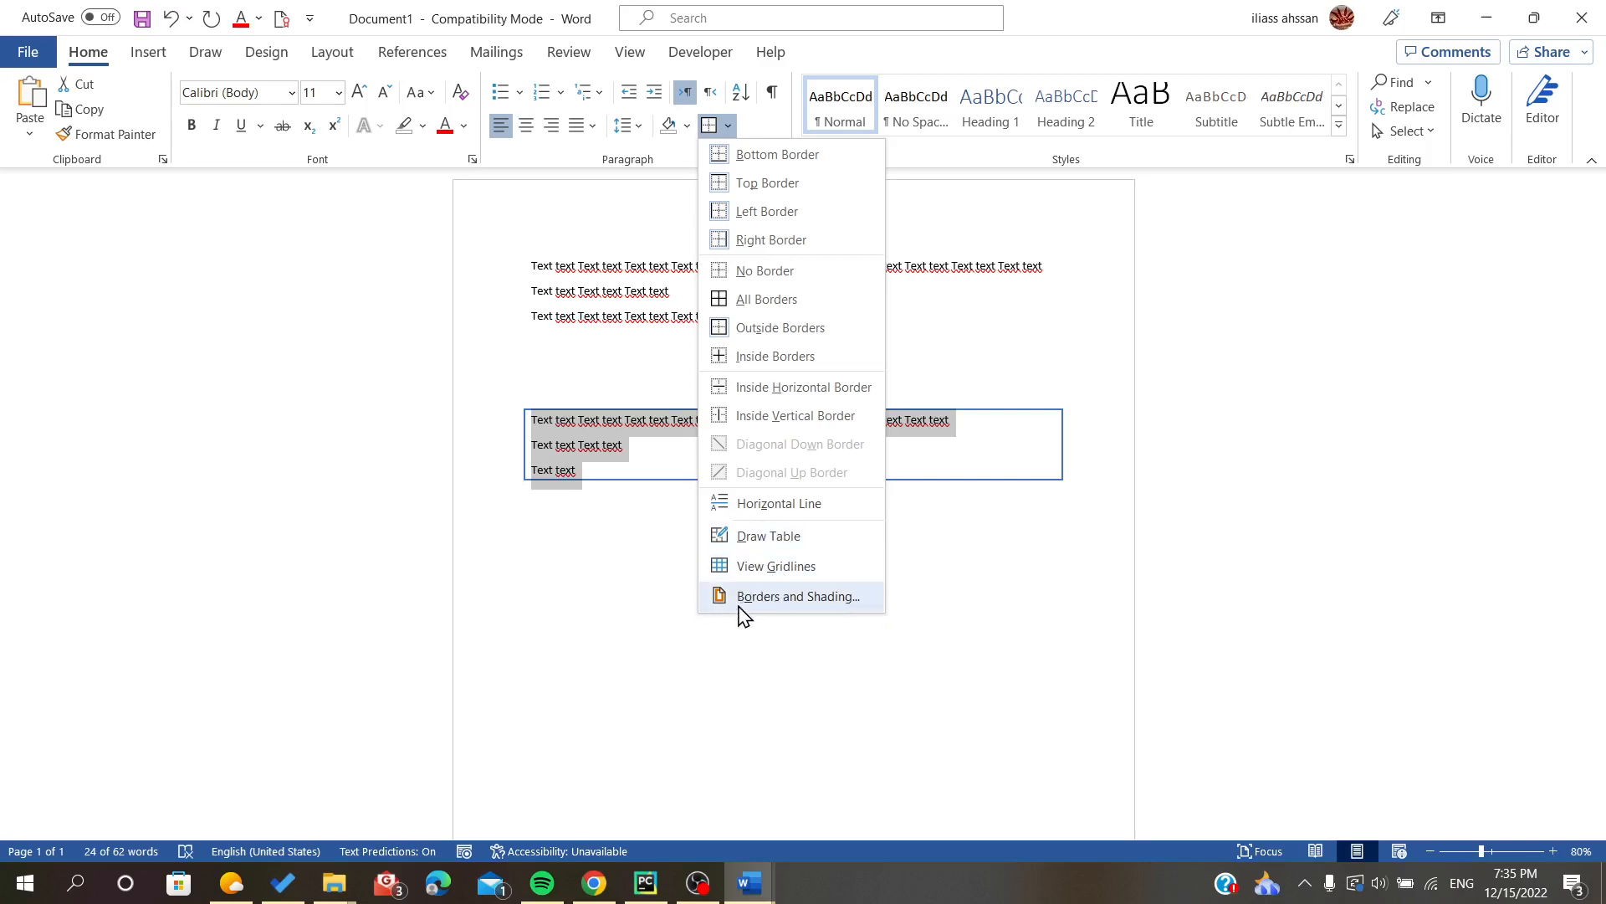
pyautogui.click(800, 597)
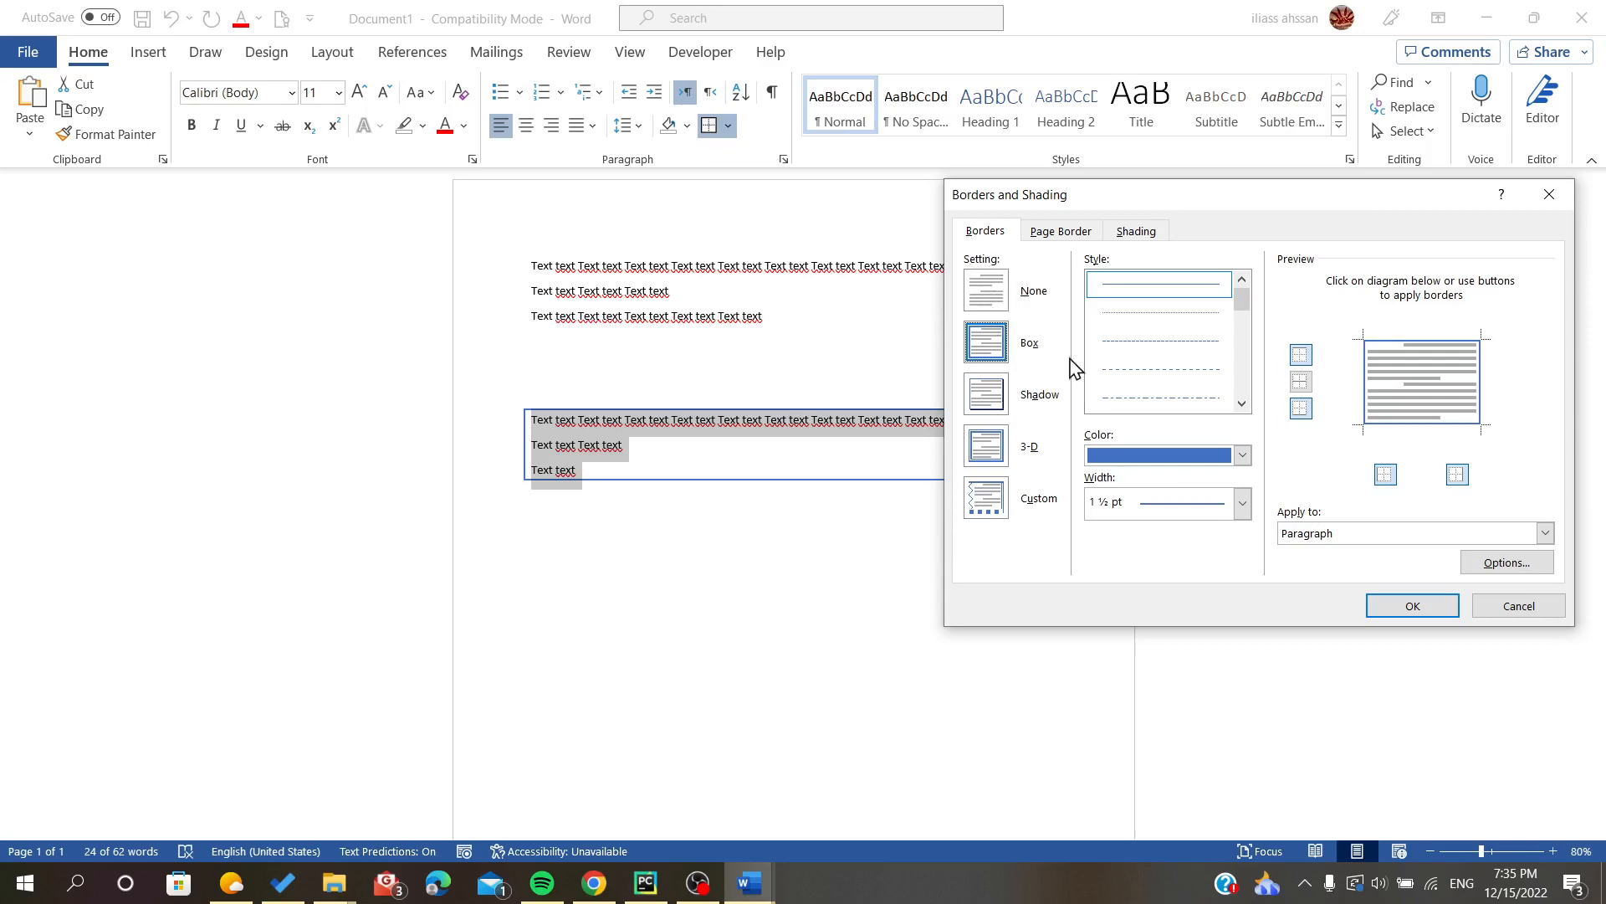
pyautogui.click(985, 406)
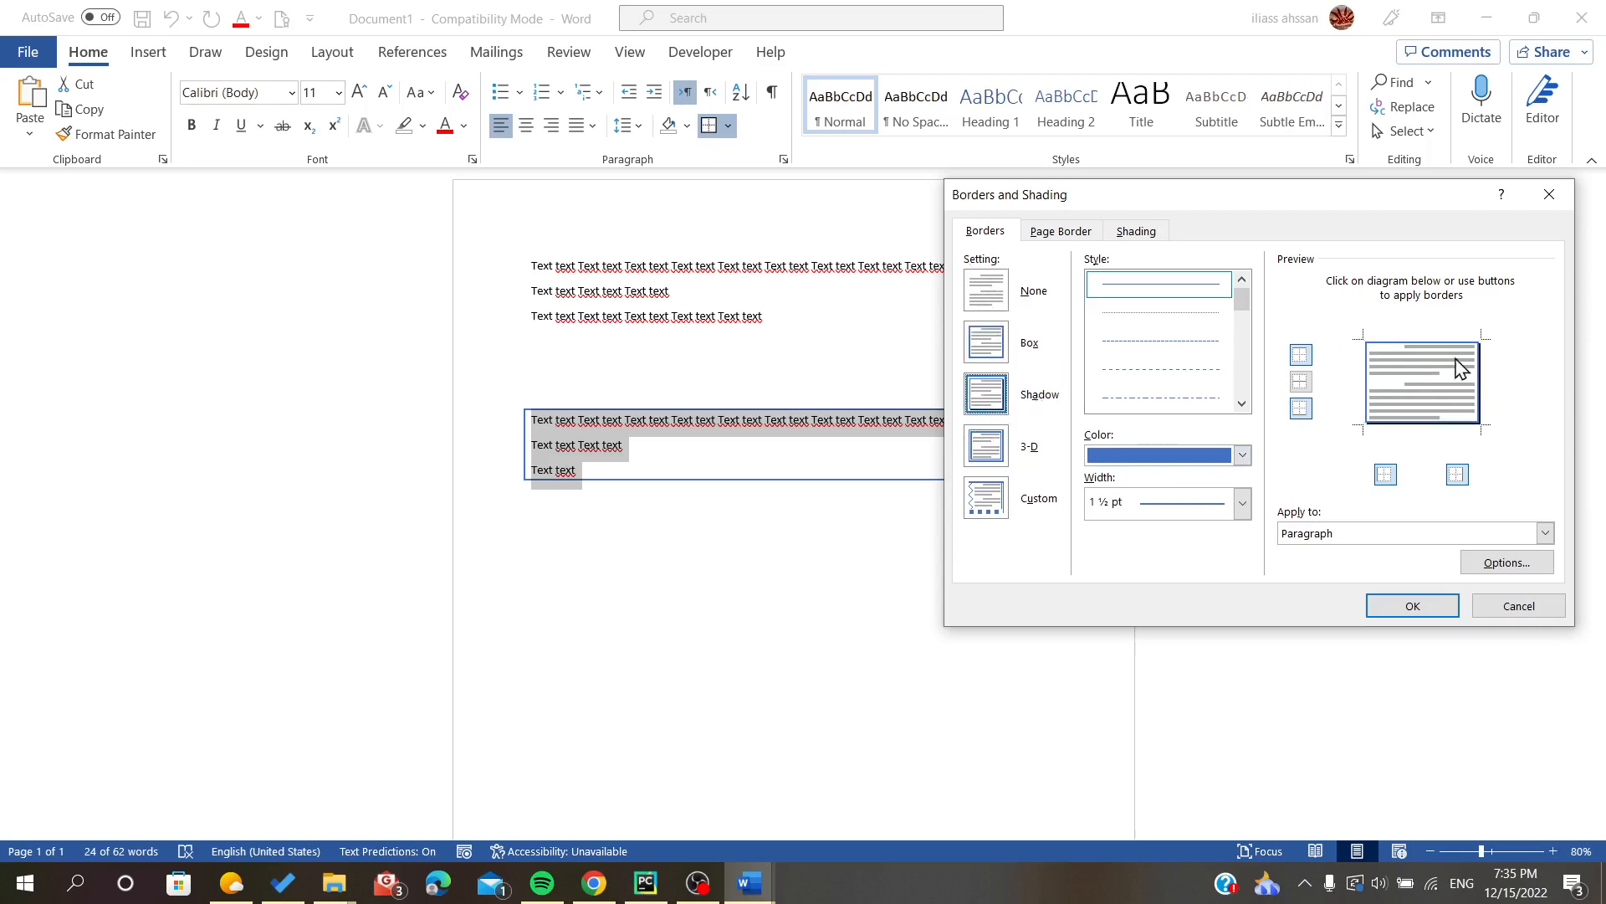
pyautogui.click(1222, 458)
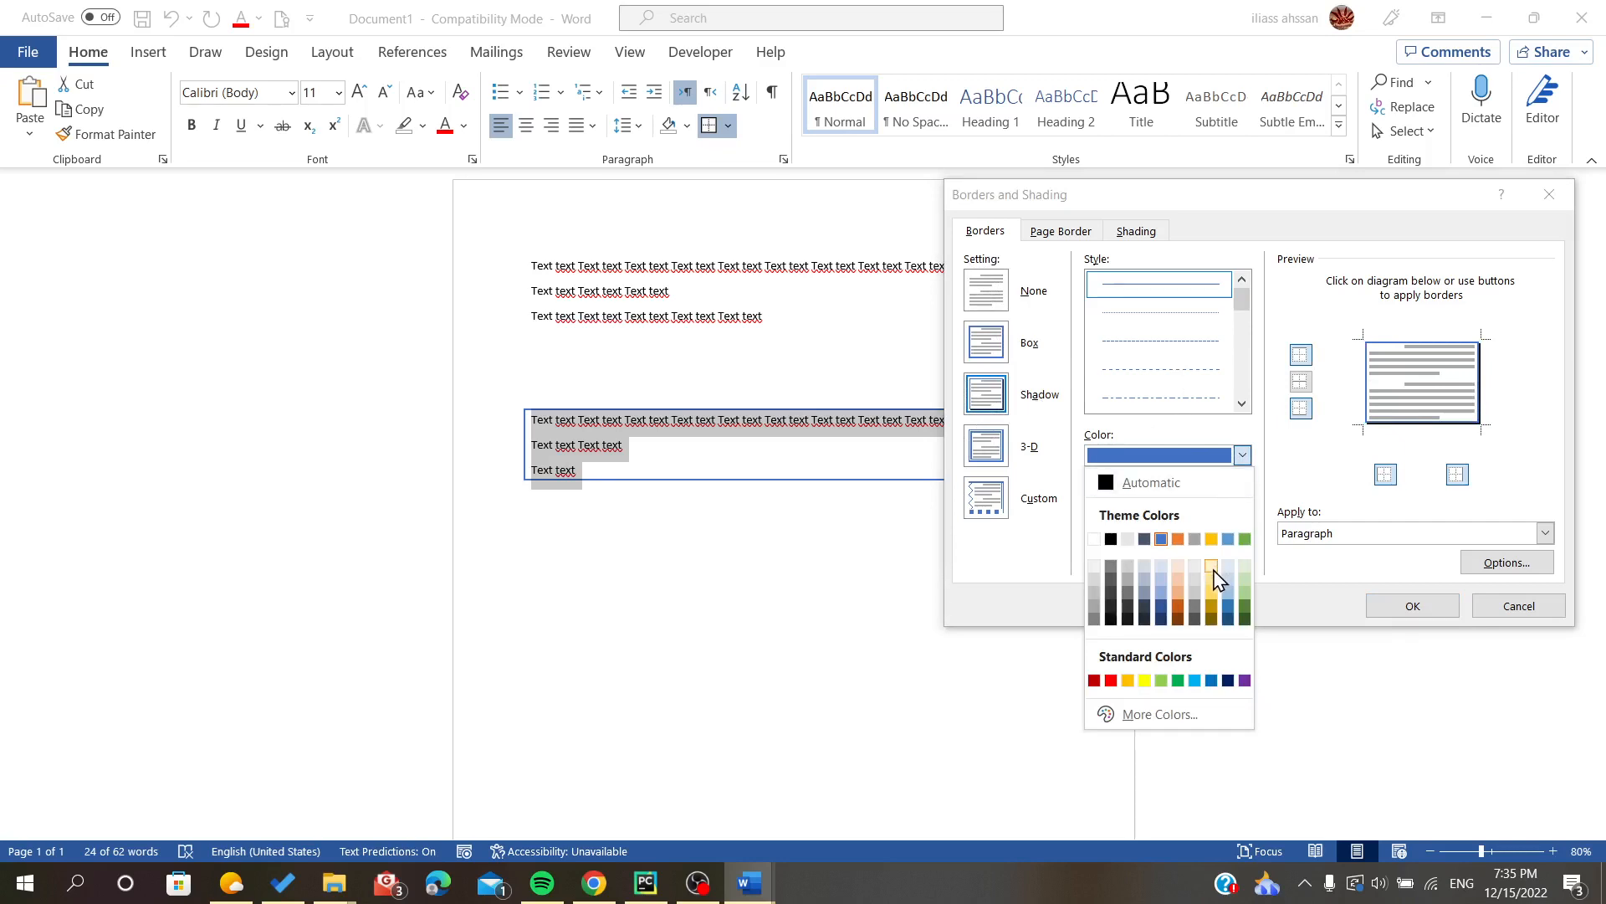
pyautogui.click(1214, 576)
pyautogui.click(1242, 503)
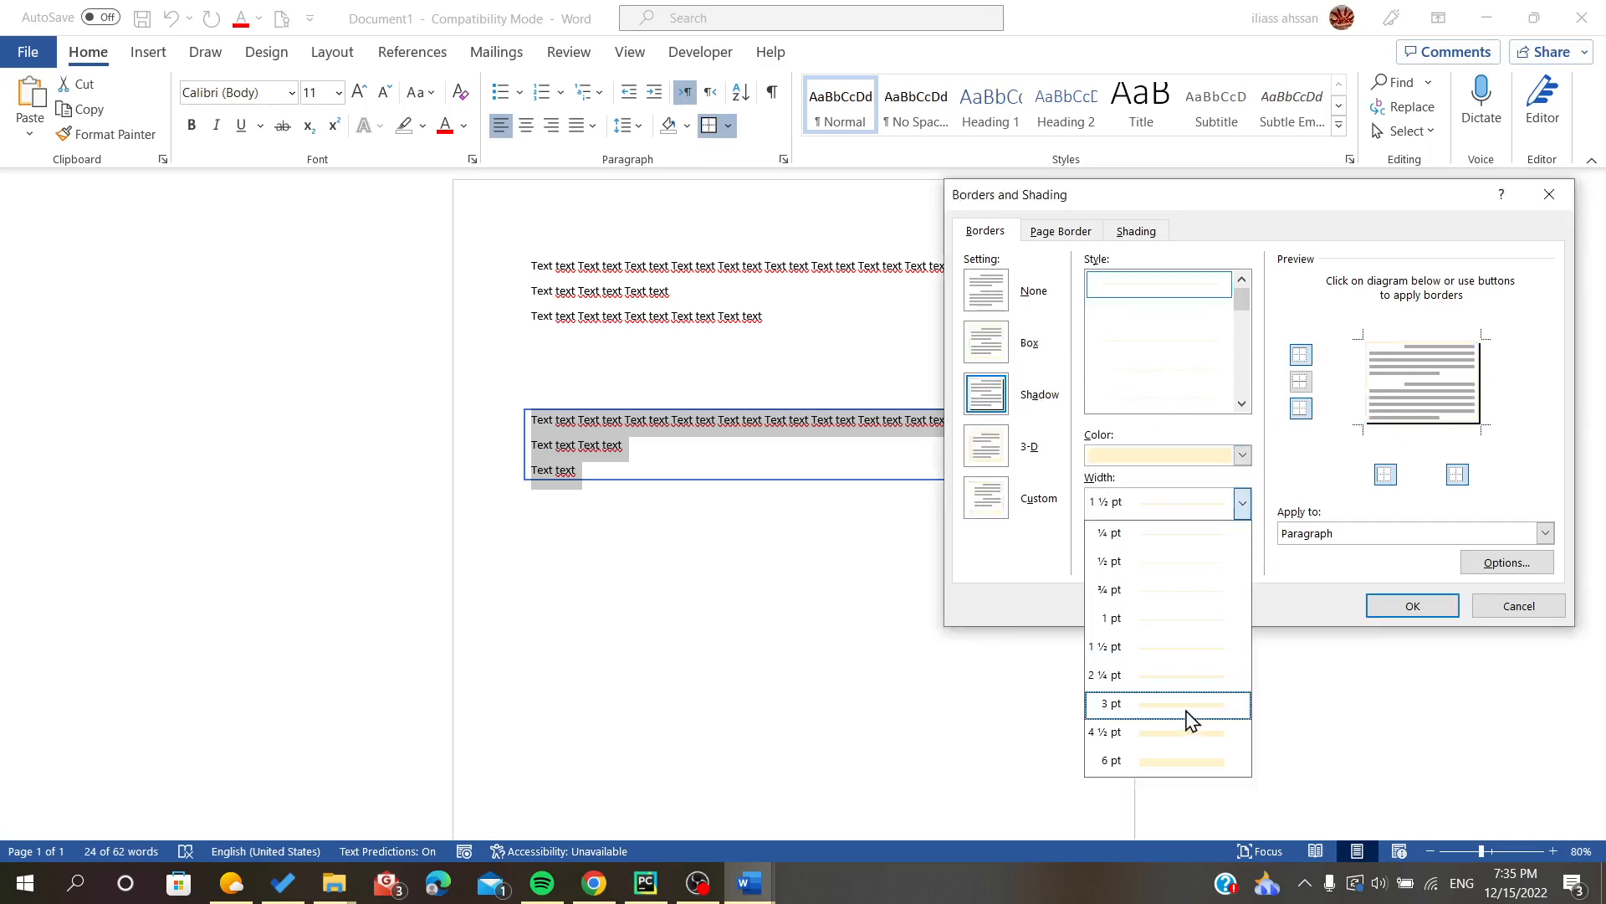
pyautogui.click(1187, 747)
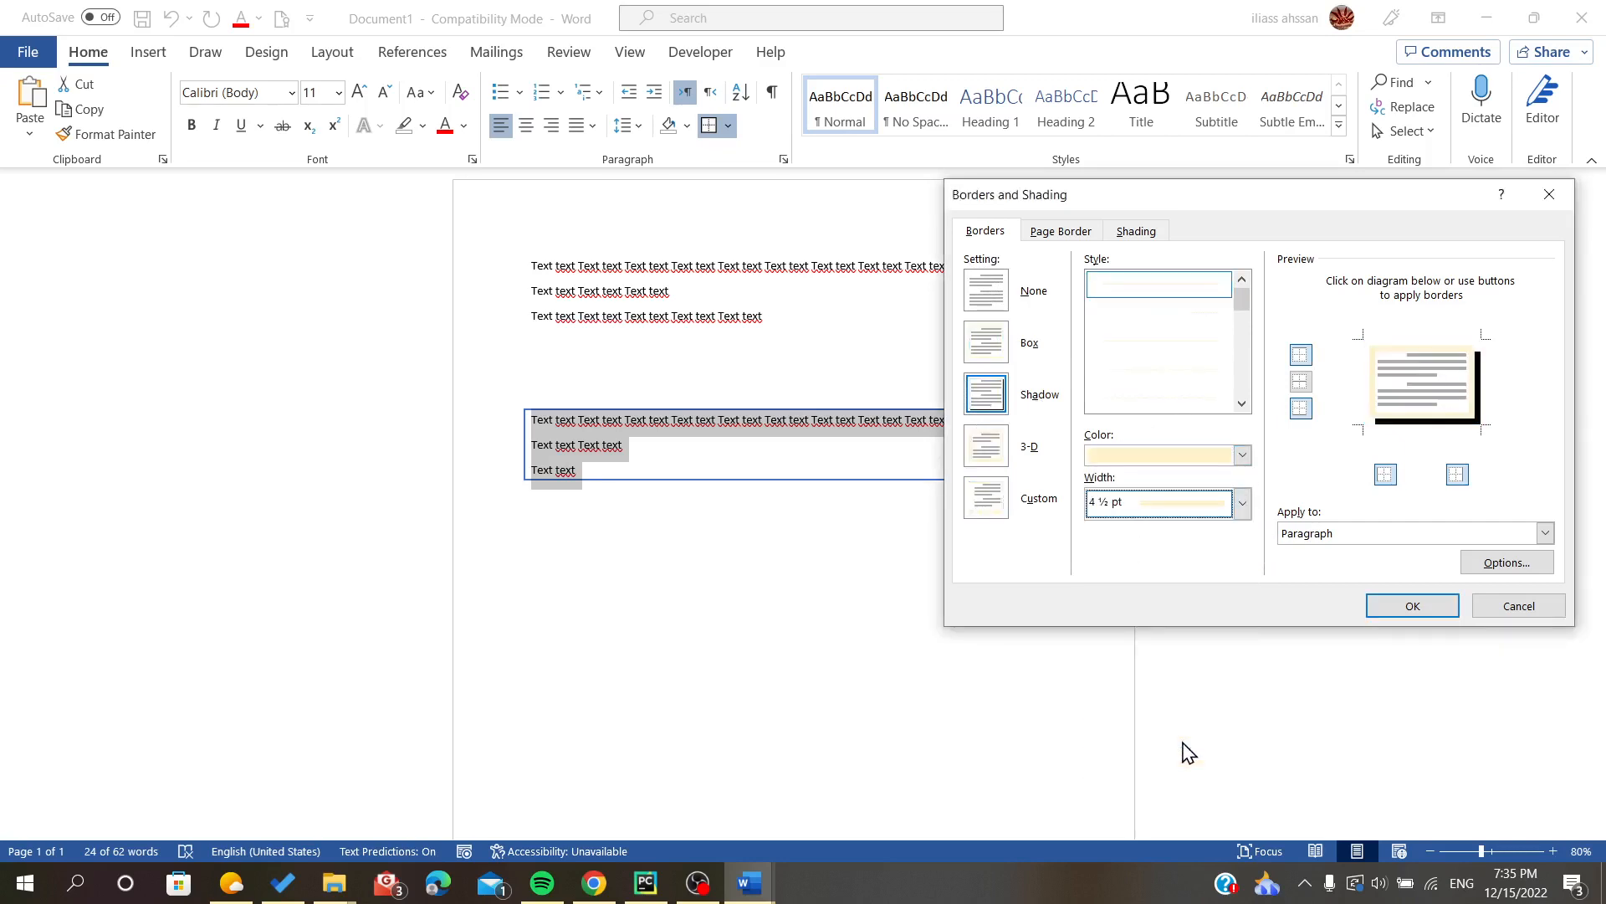
pyautogui.click(1389, 606)
pyautogui.click(760, 566)
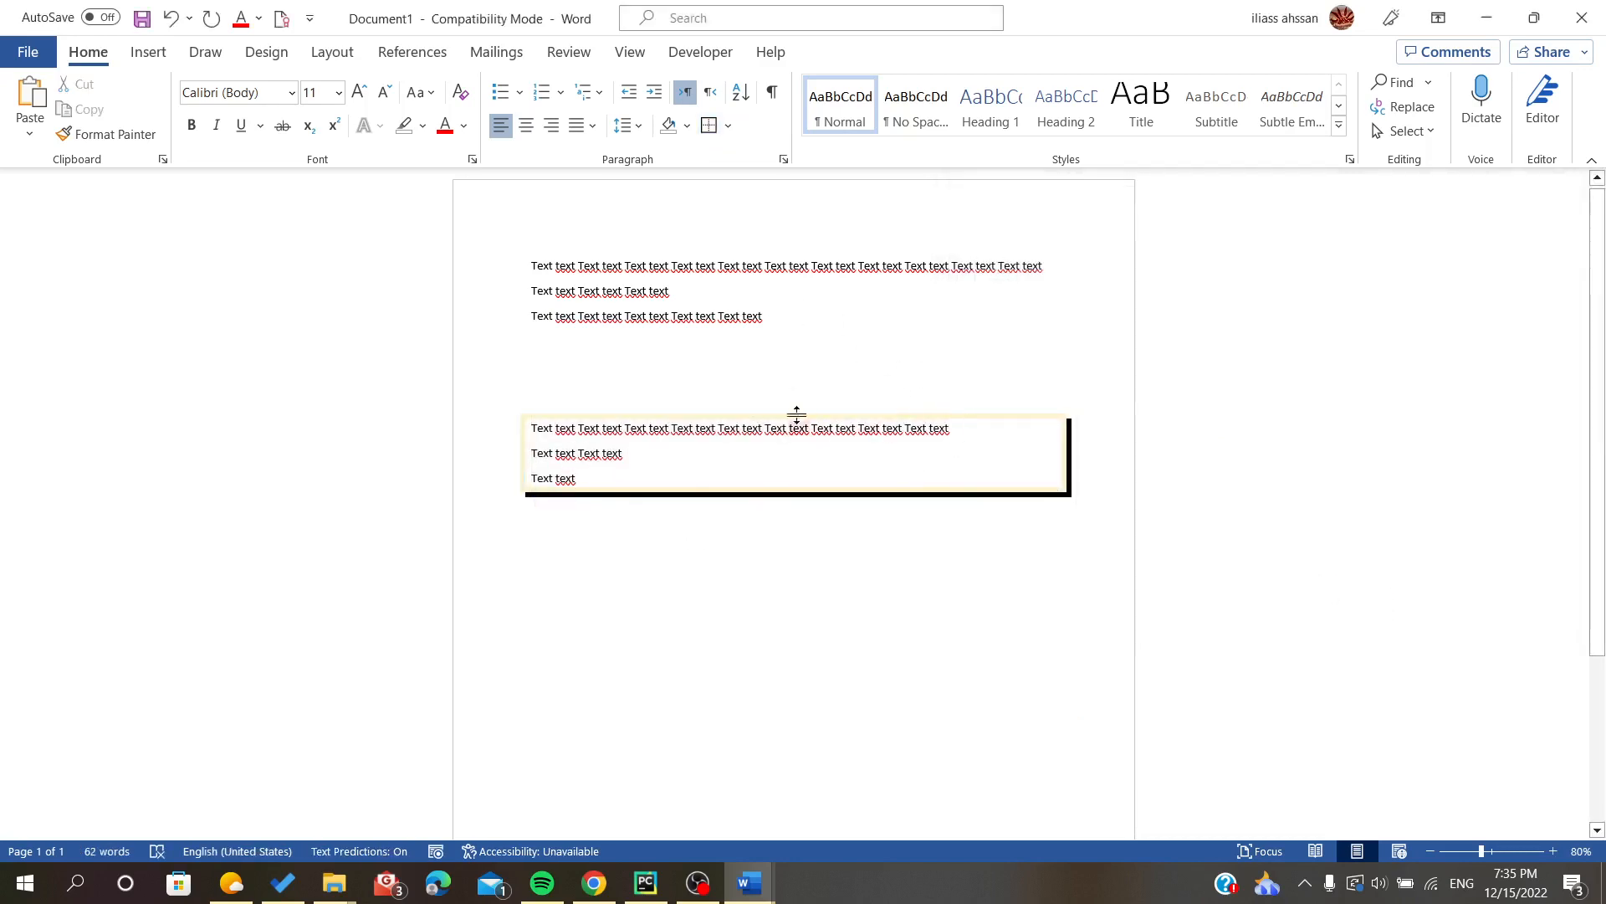
# - Insert a Simple Text Box below the bordered block and align it with the left text margin
pyautogui.scroll(-1, 575, 464)
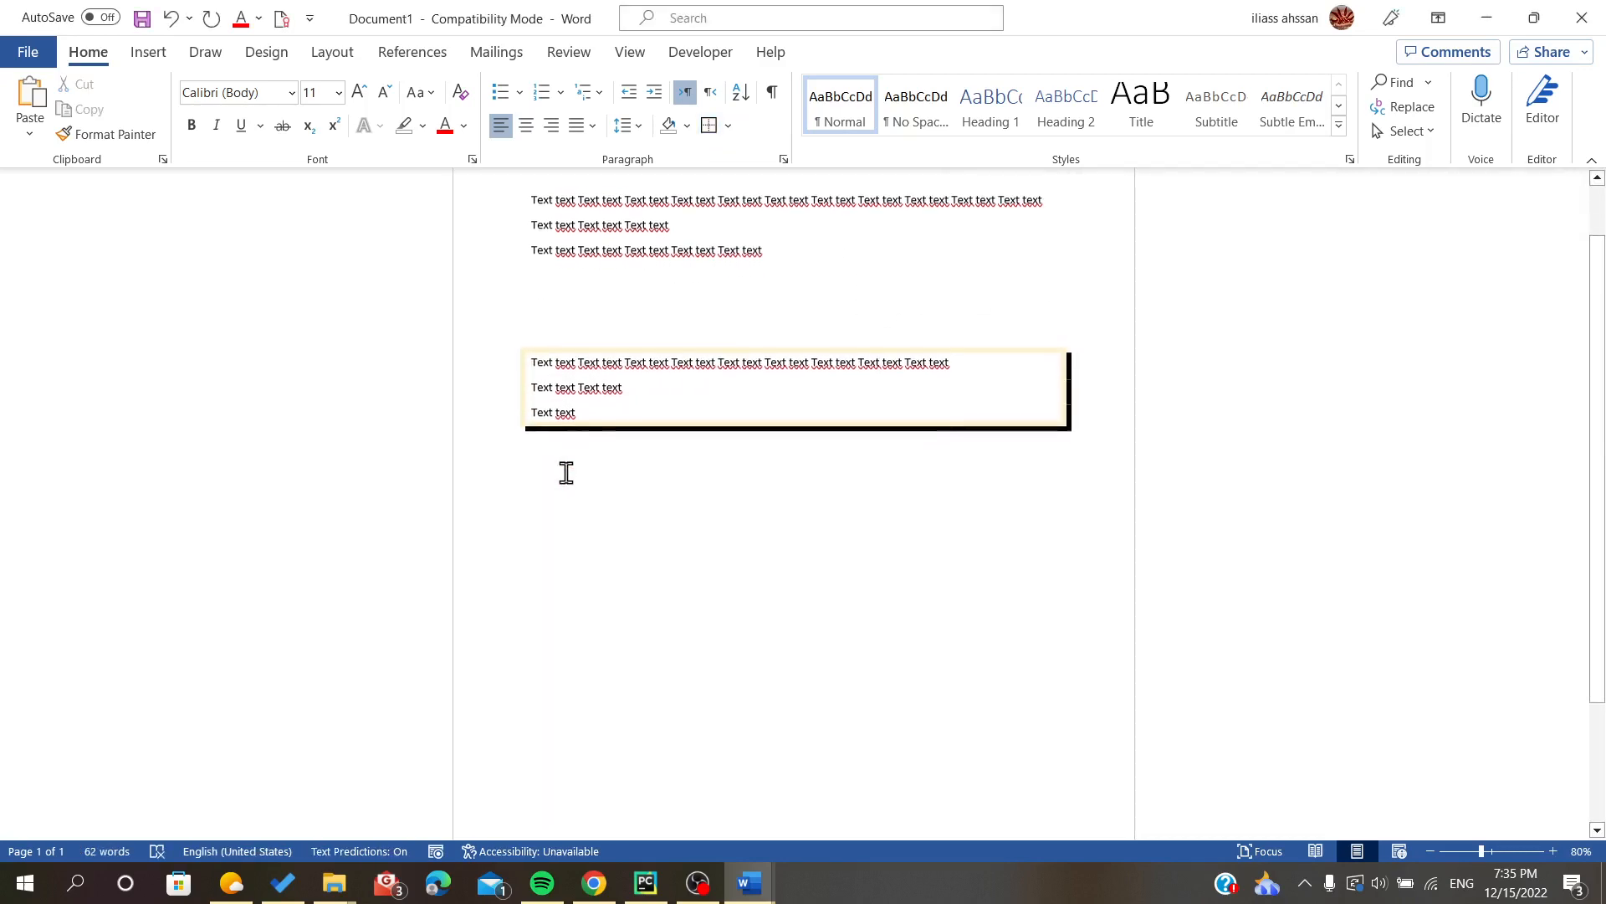
pyautogui.click(164, 57)
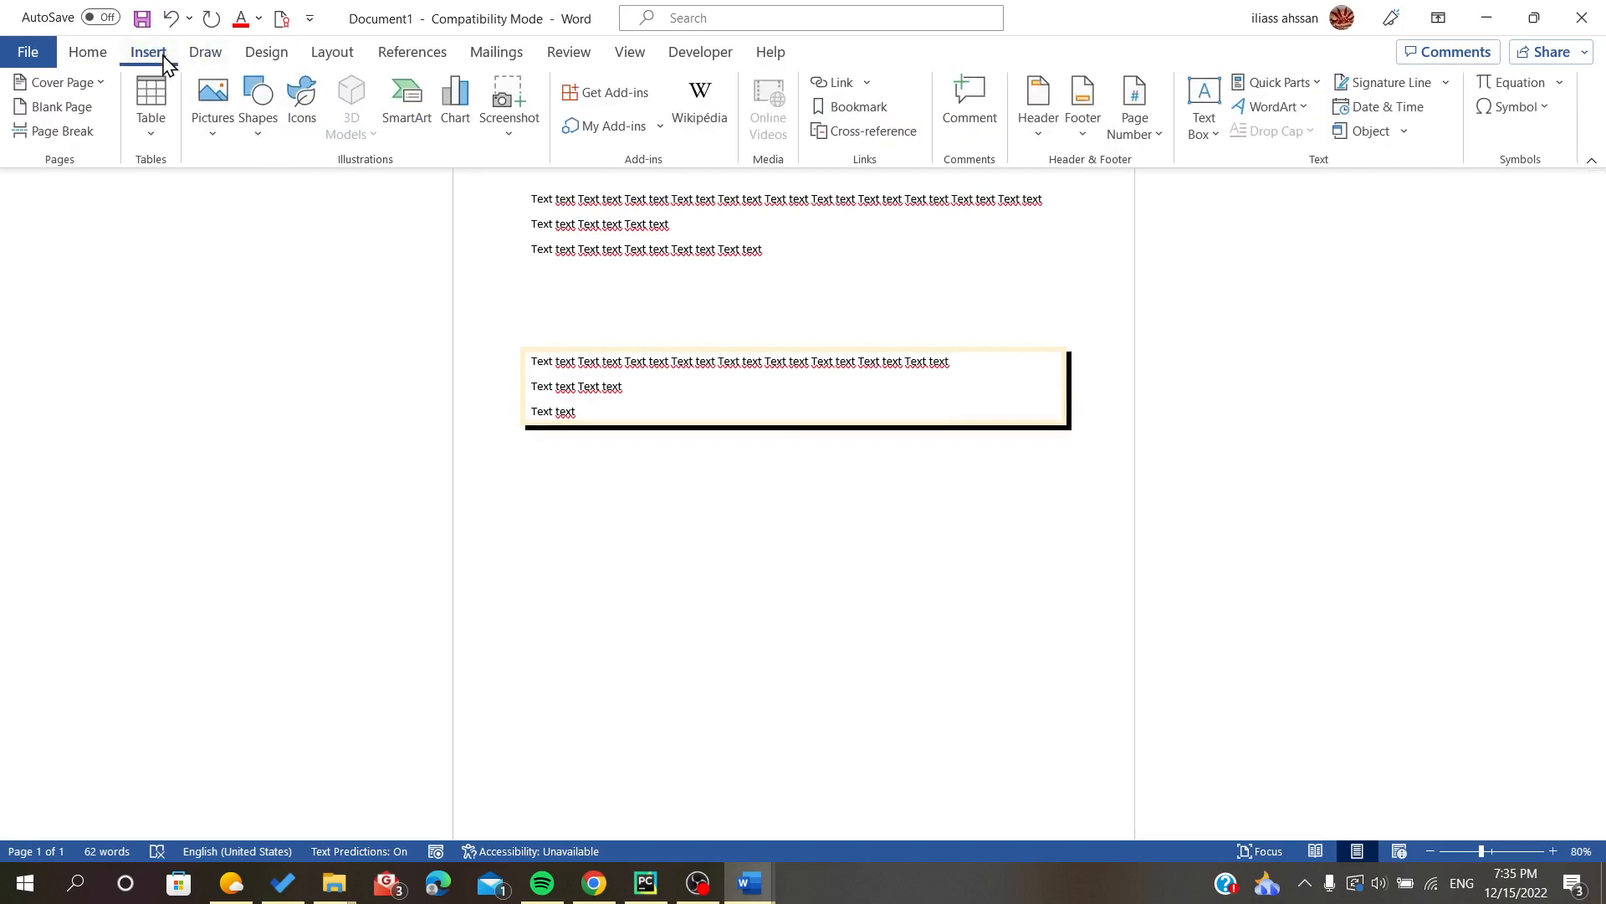
pyautogui.click(1203, 108)
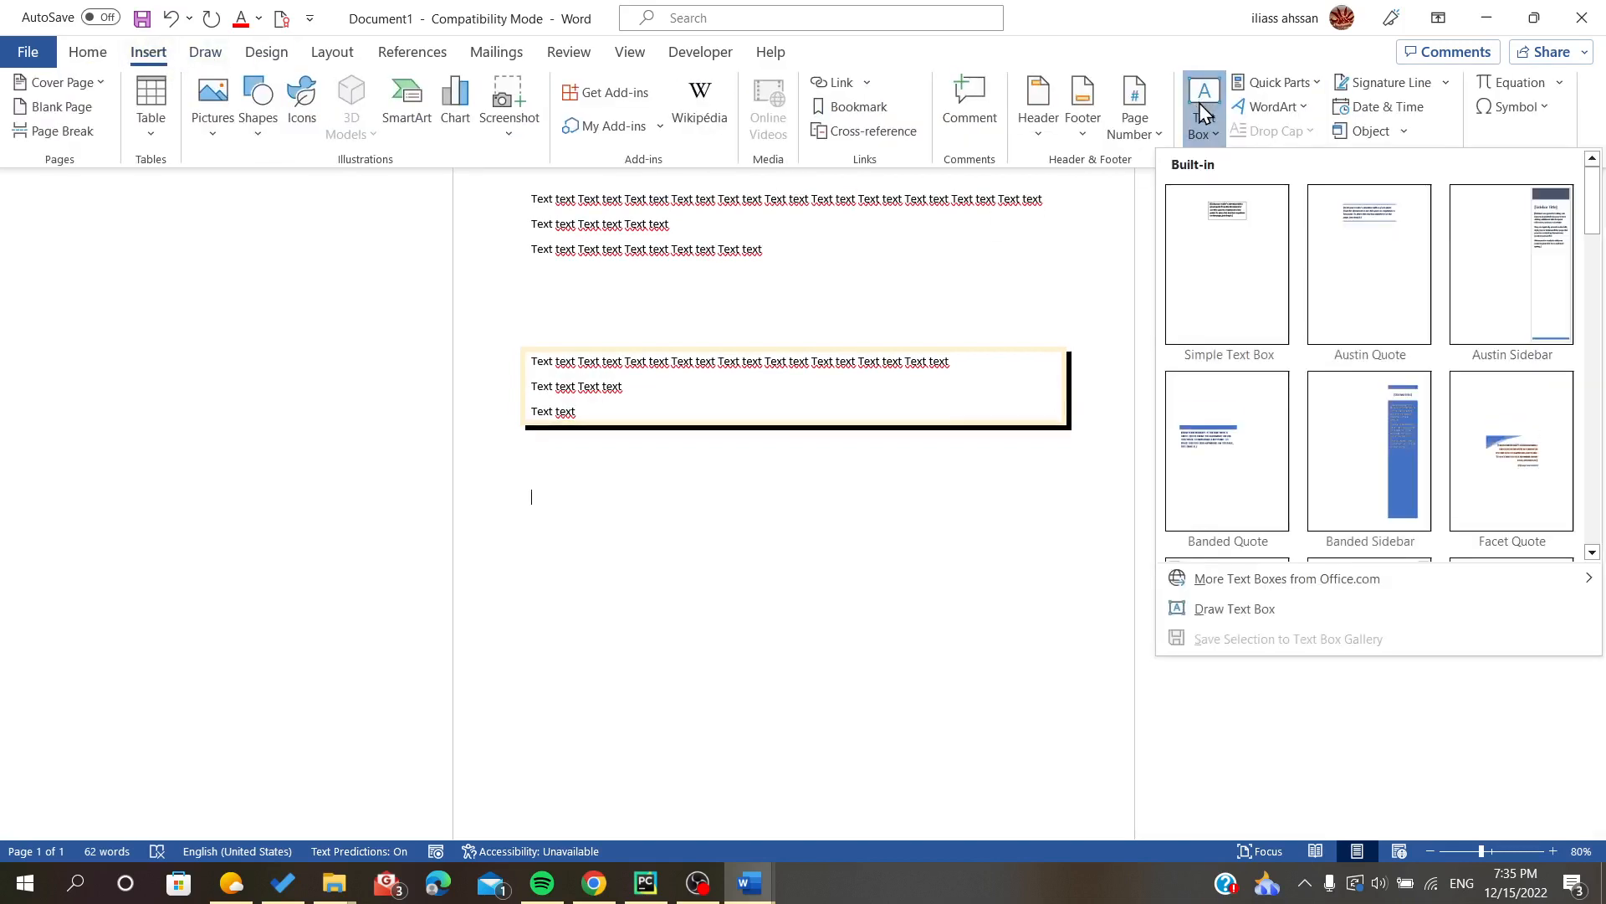
pyautogui.click(1221, 270)
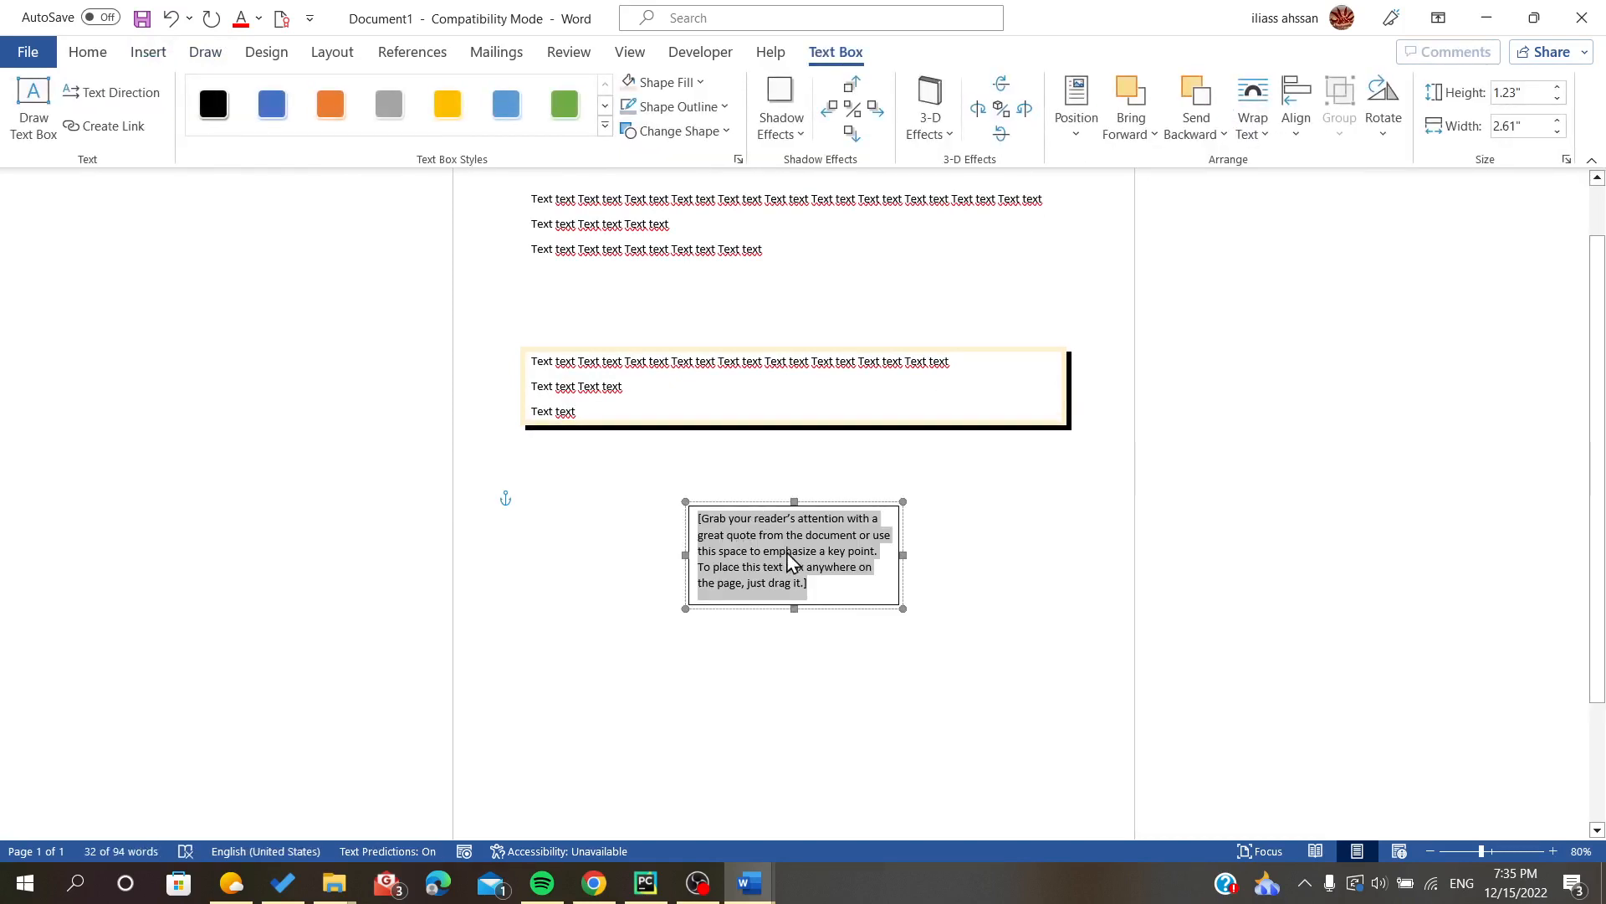
pyautogui.moveTo(709, 502); pyautogui.dragTo(556, 489)
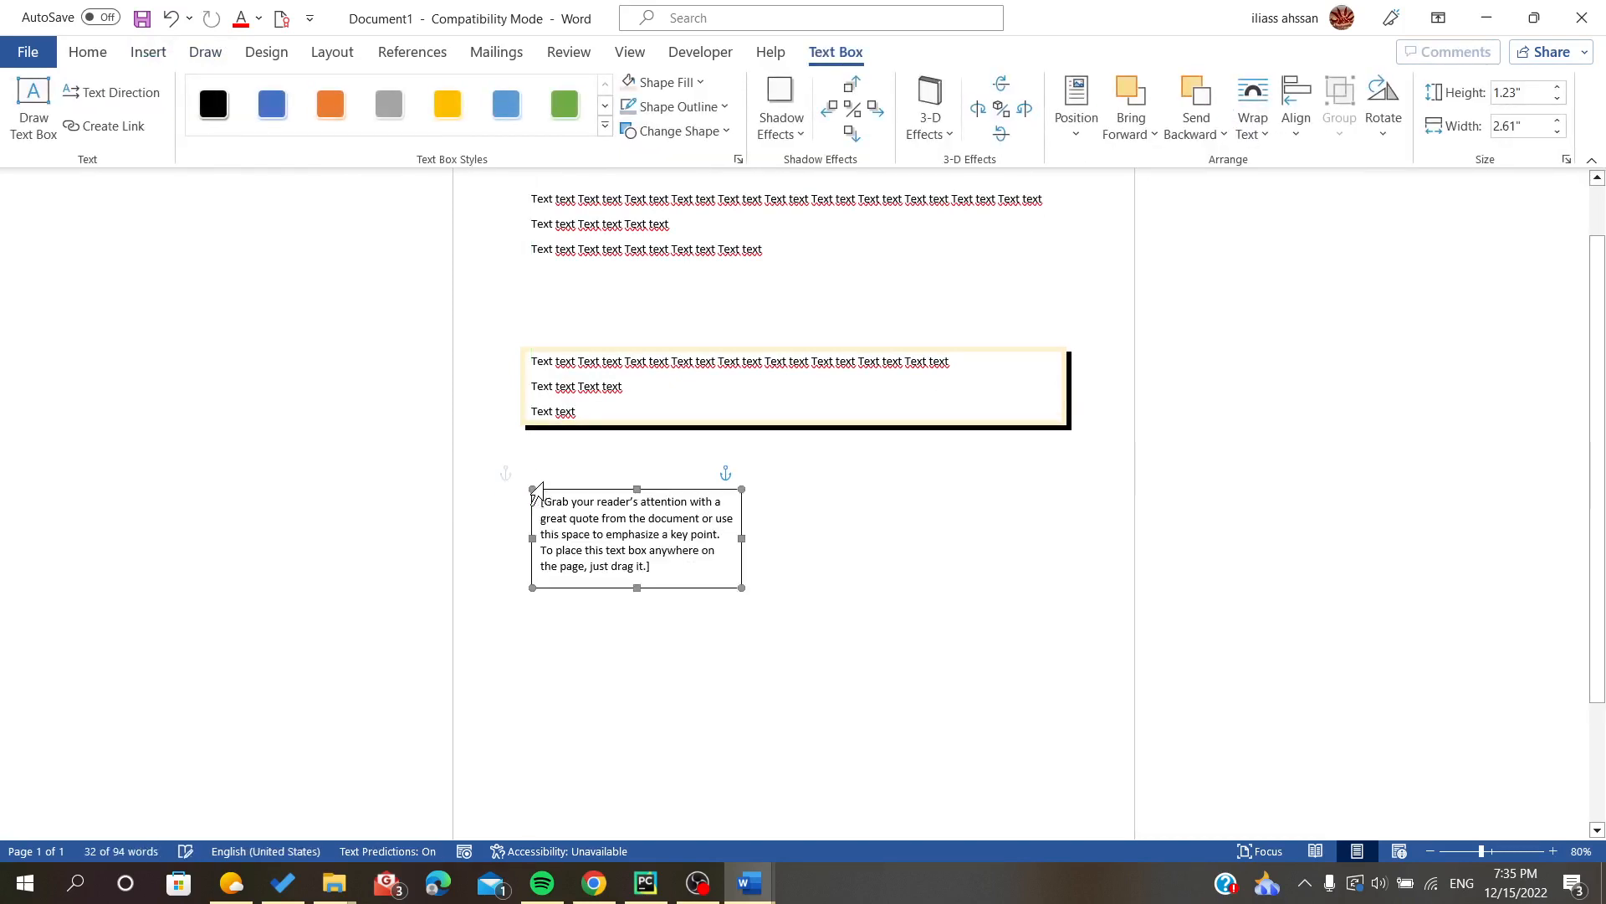
# - Replace the text box's placeholder with a copy of the document's first three lines of text
pyautogui.moveTo(682, 567); pyautogui.dragTo(505, 508)
pyautogui.press('Delete')
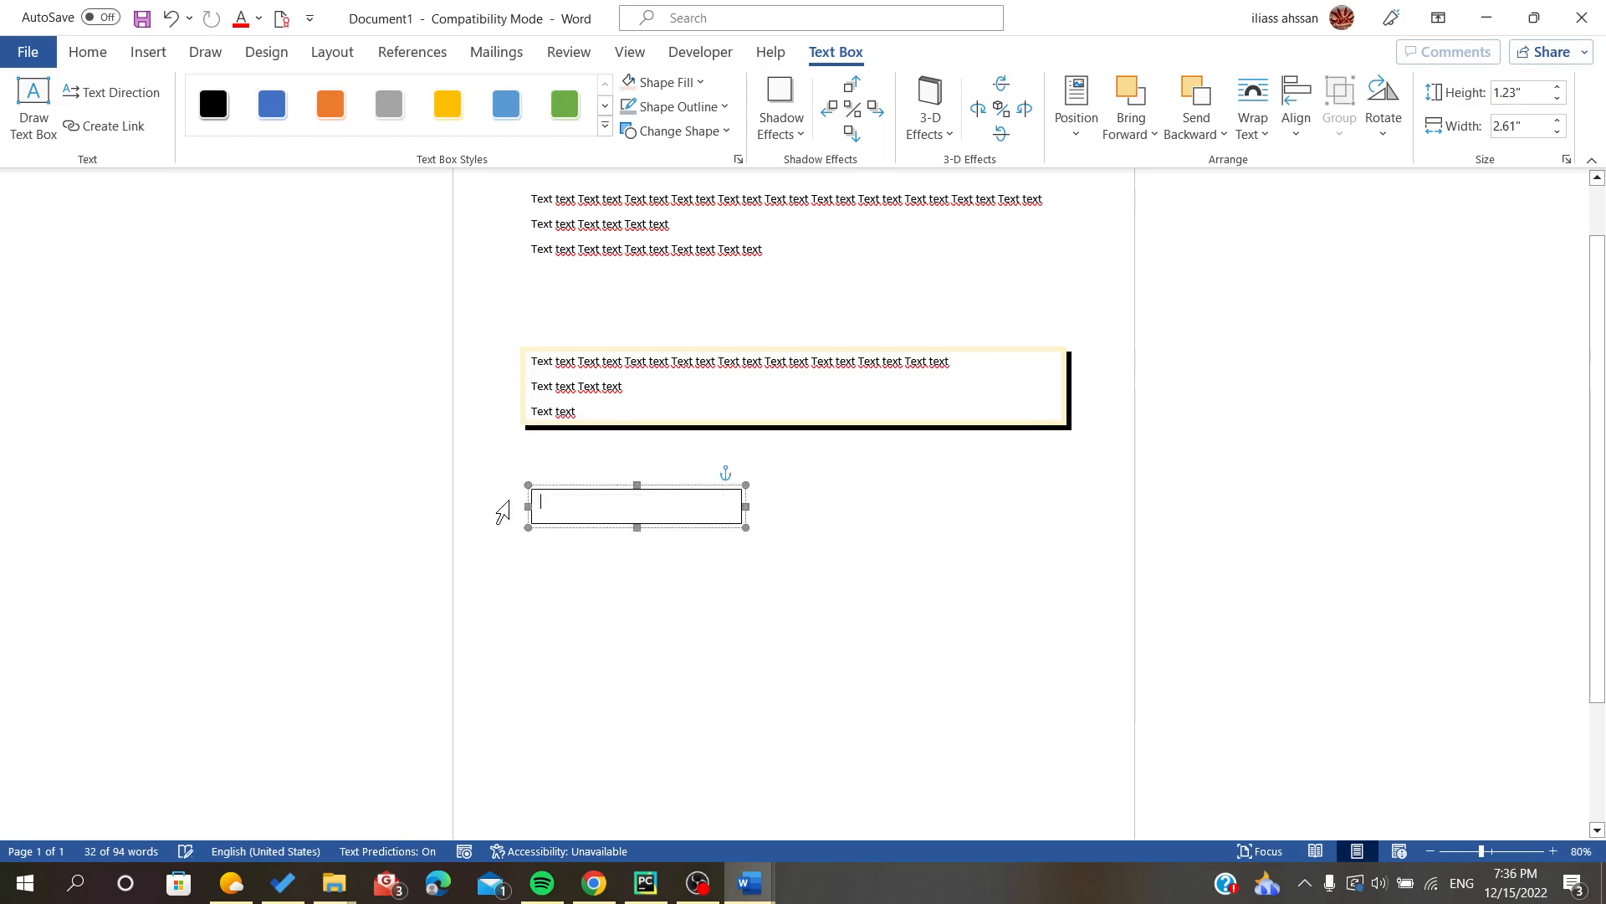
pyautogui.scroll(1, 502, 511)
pyautogui.moveTo(530, 268); pyautogui.dragTo(768, 318)
pyautogui.hotkey('ctrl', 'c')
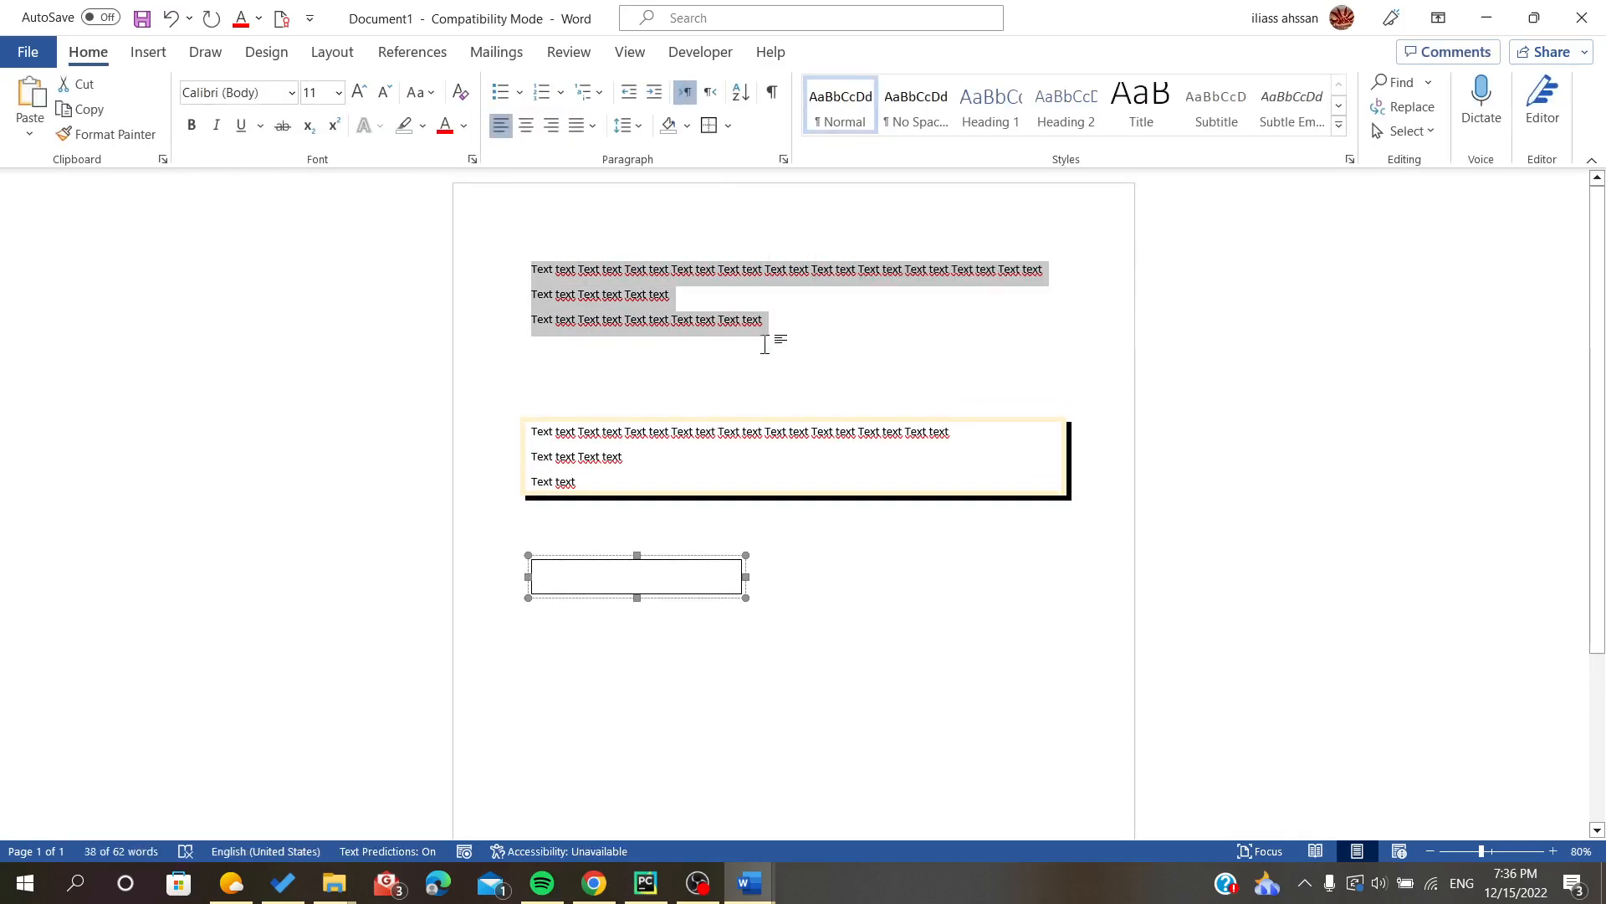
pyautogui.click(552, 578)
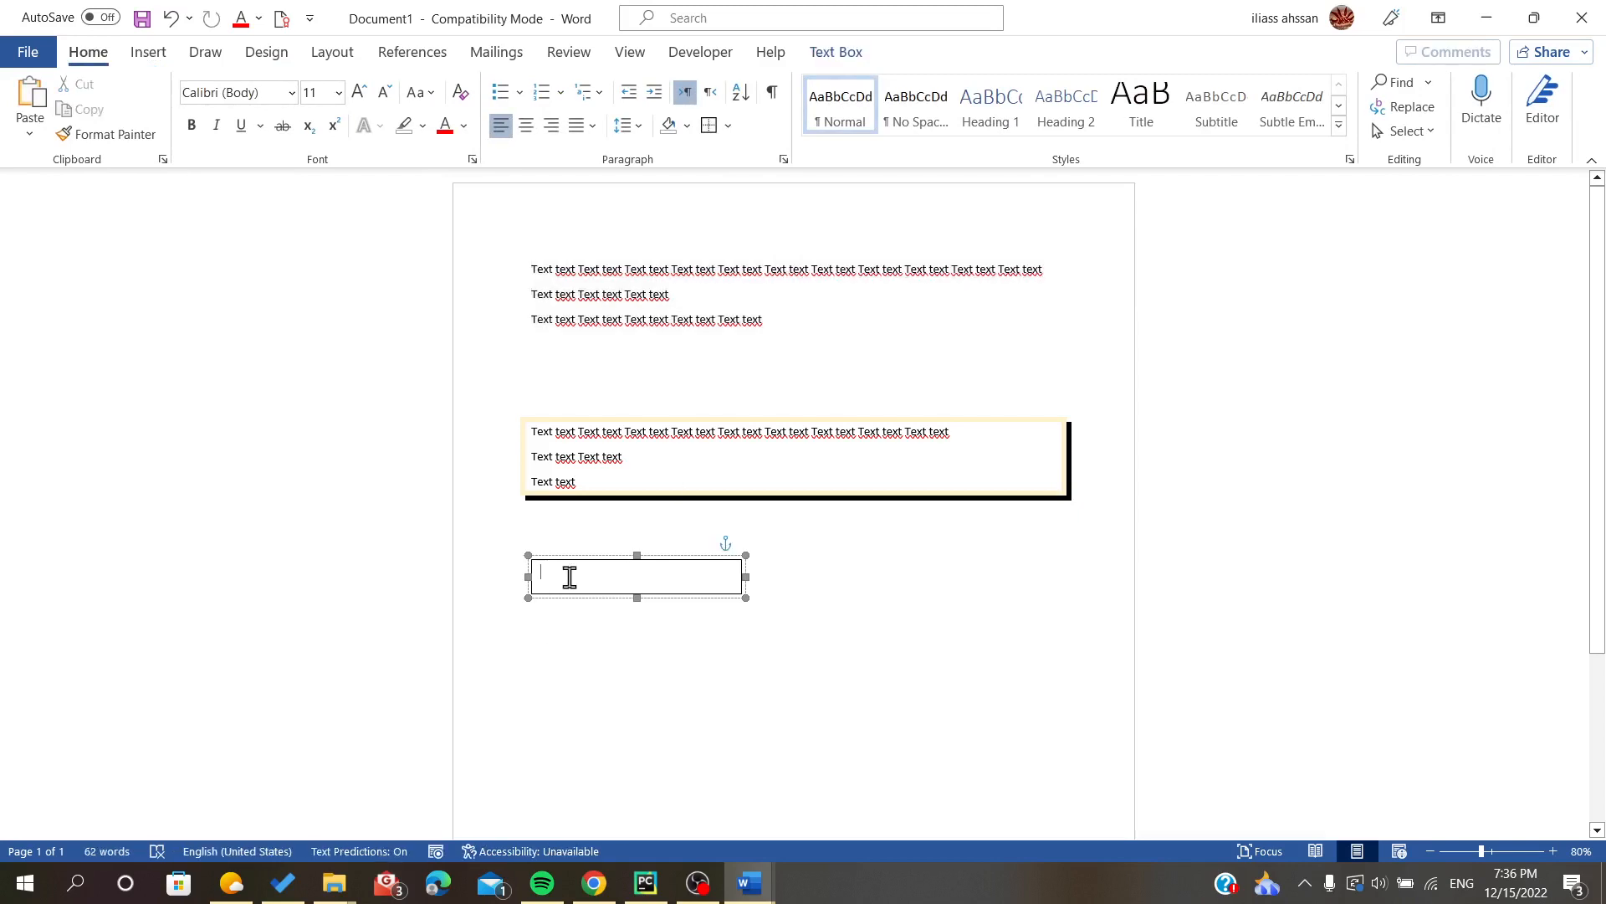
pyautogui.hotkey('ctrl', 'v')
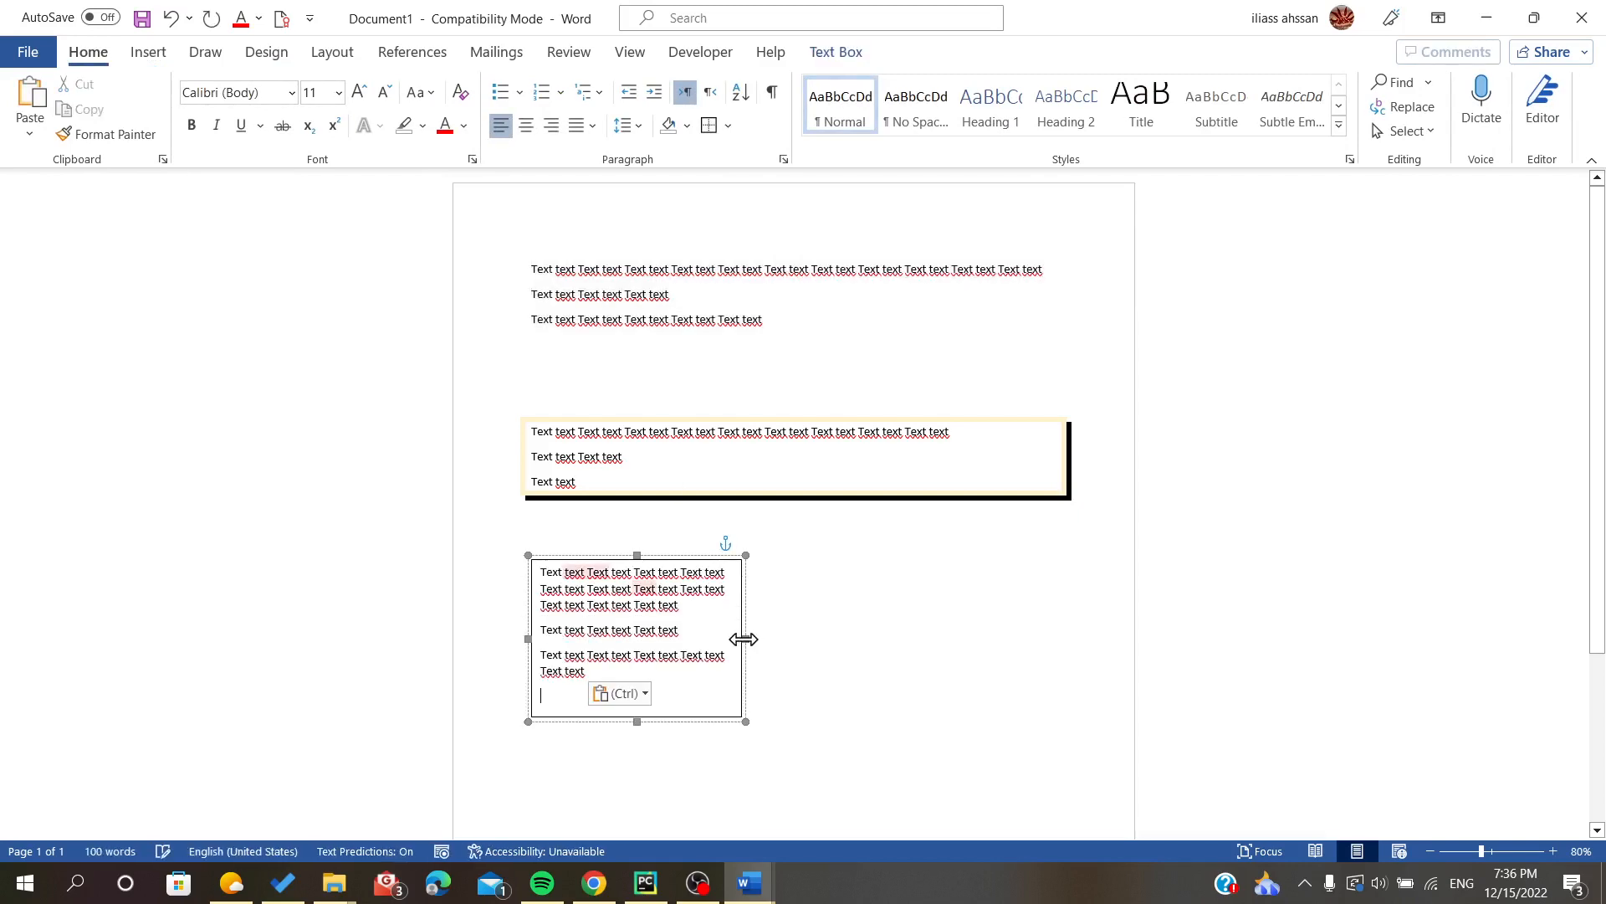
# - Widen the text box to about 4.53" and fill it with light orange
pyautogui.moveTo(746, 633); pyautogui.dragTo(897, 632)
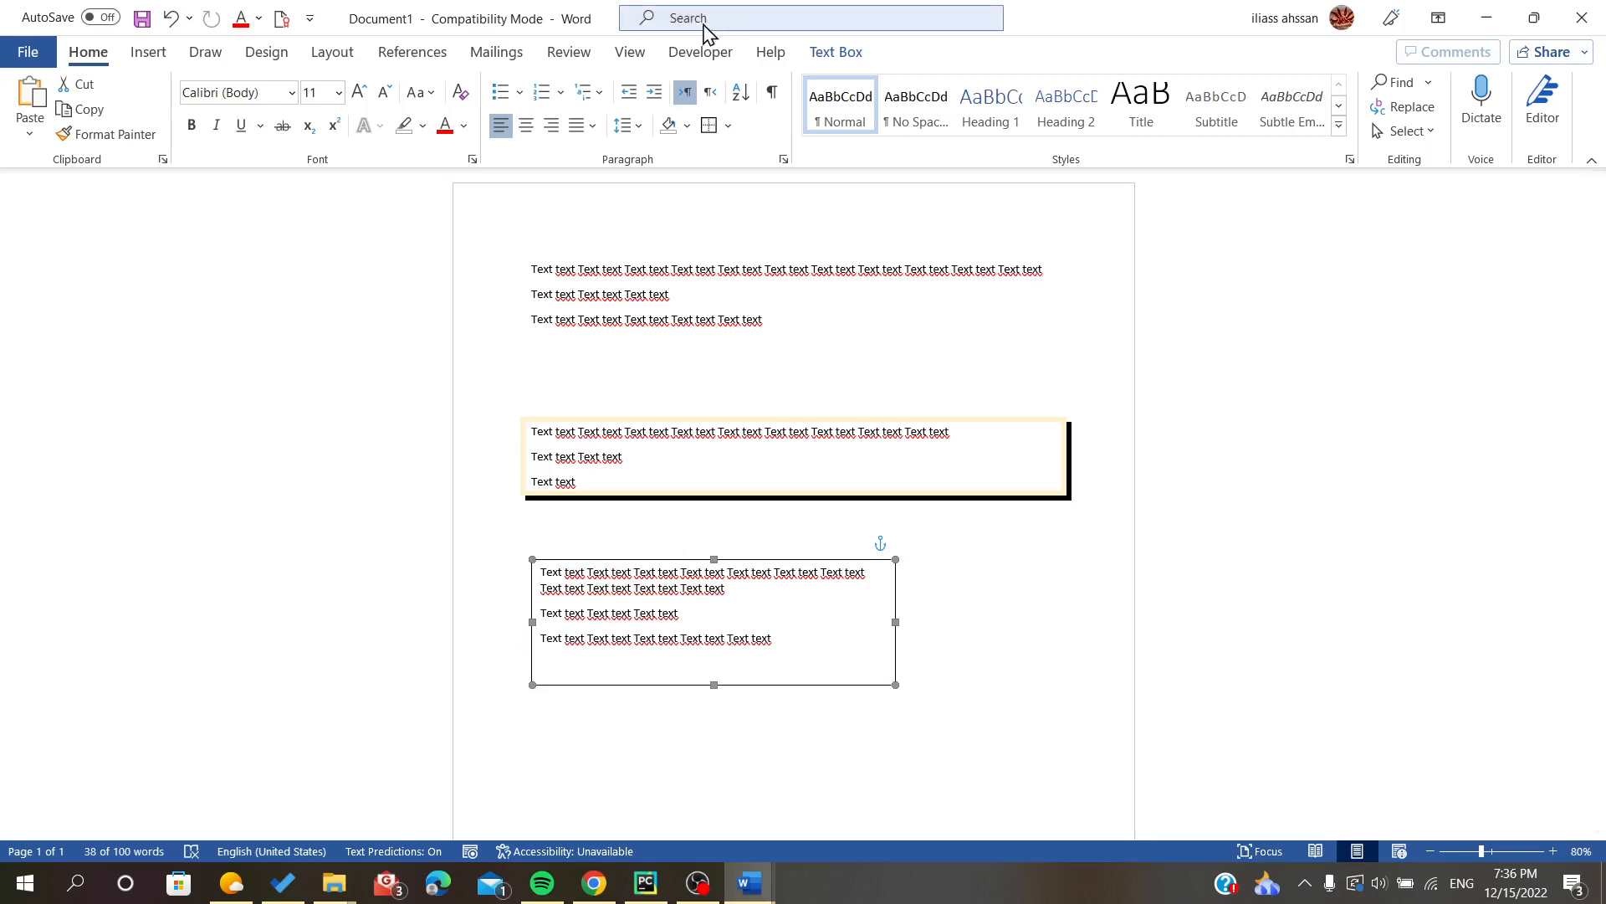
pyautogui.click(619, 571)
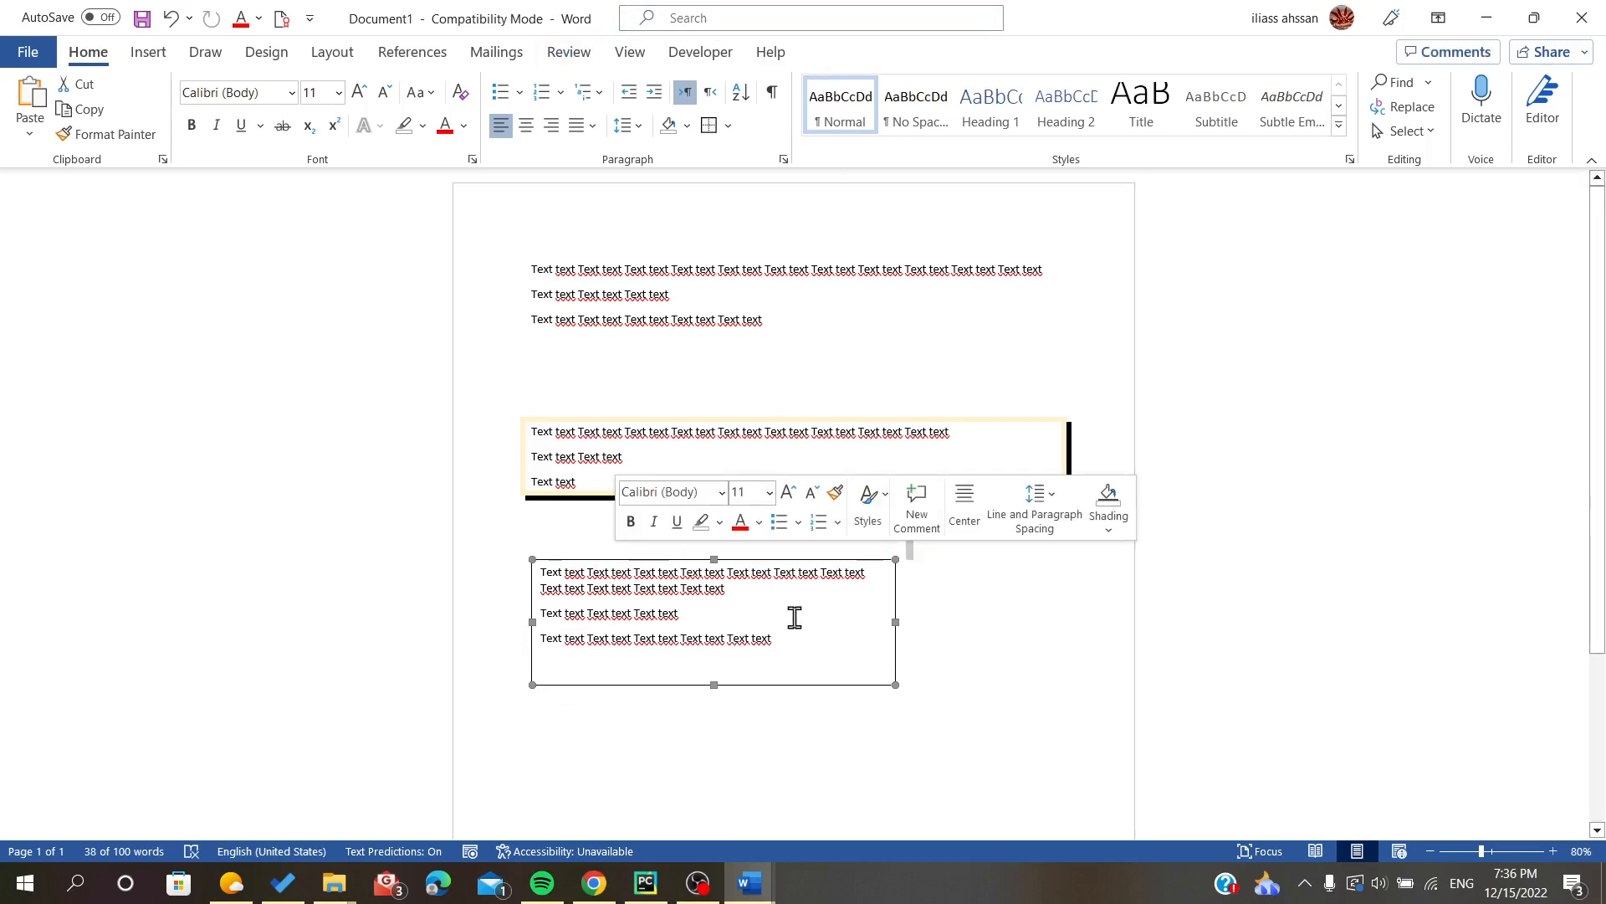
pyautogui.click(745, 596)
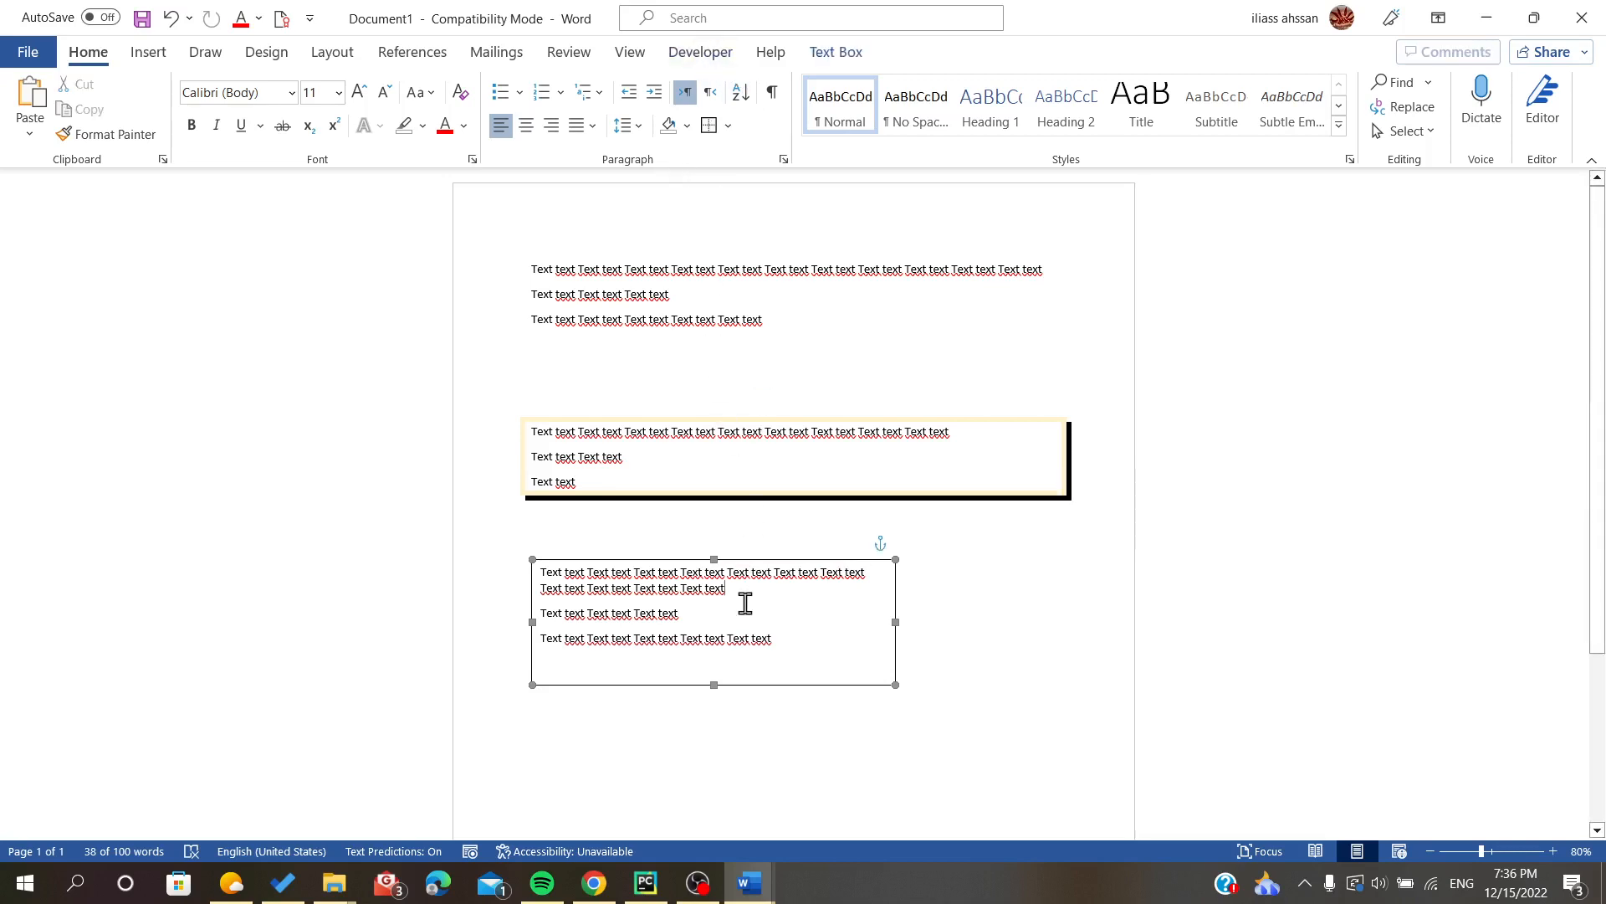
pyautogui.click(830, 59)
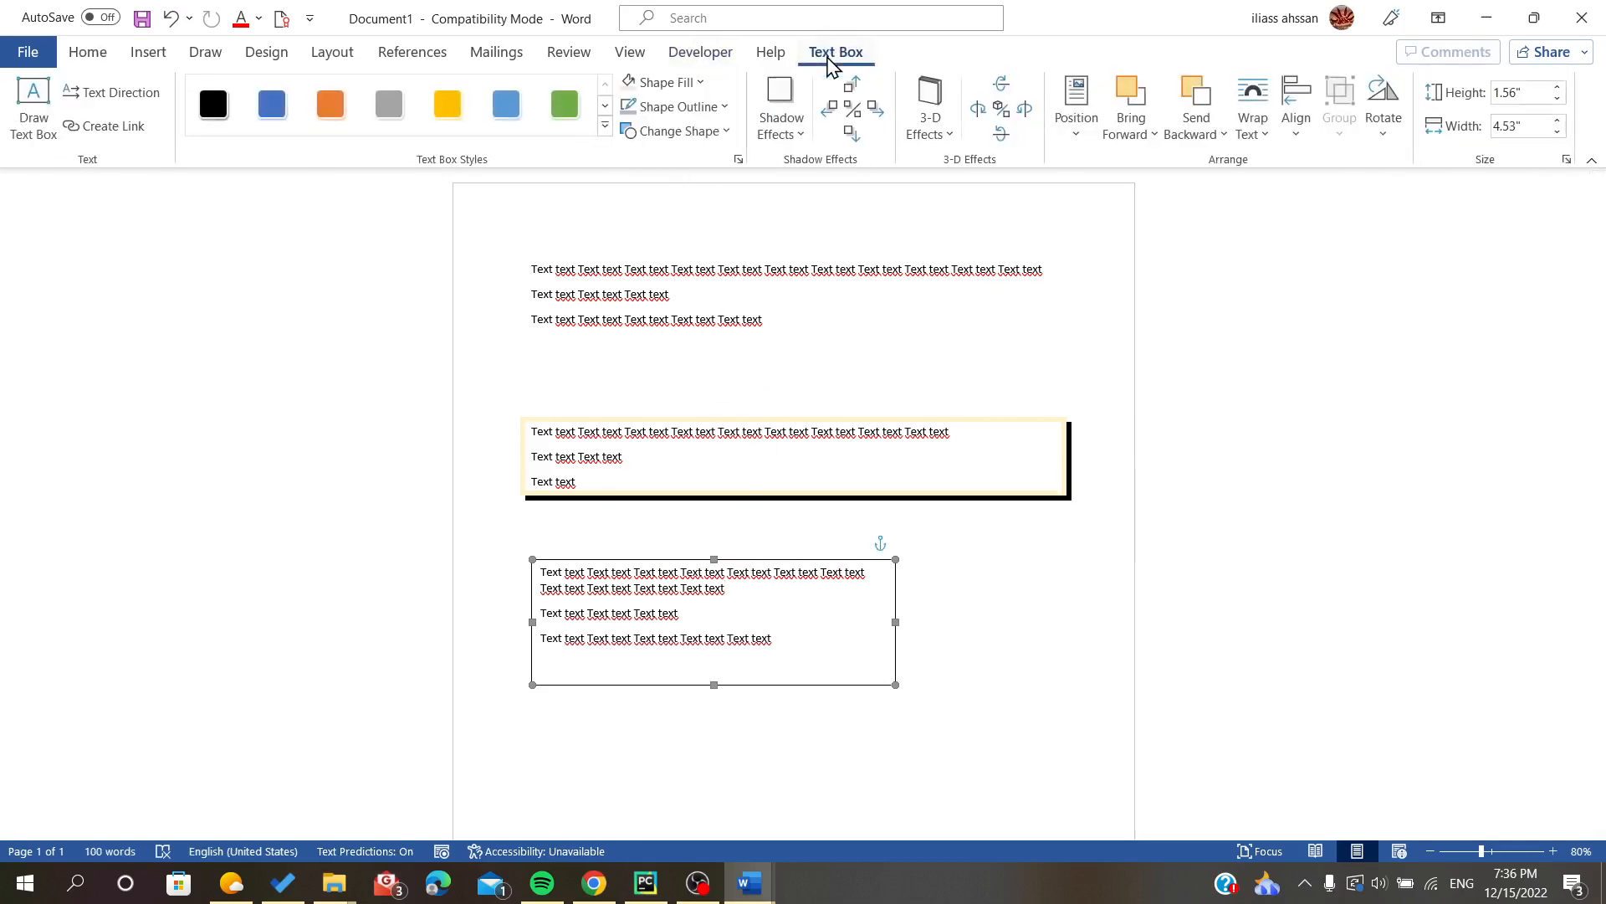
pyautogui.click(703, 82)
pyautogui.click(710, 165)
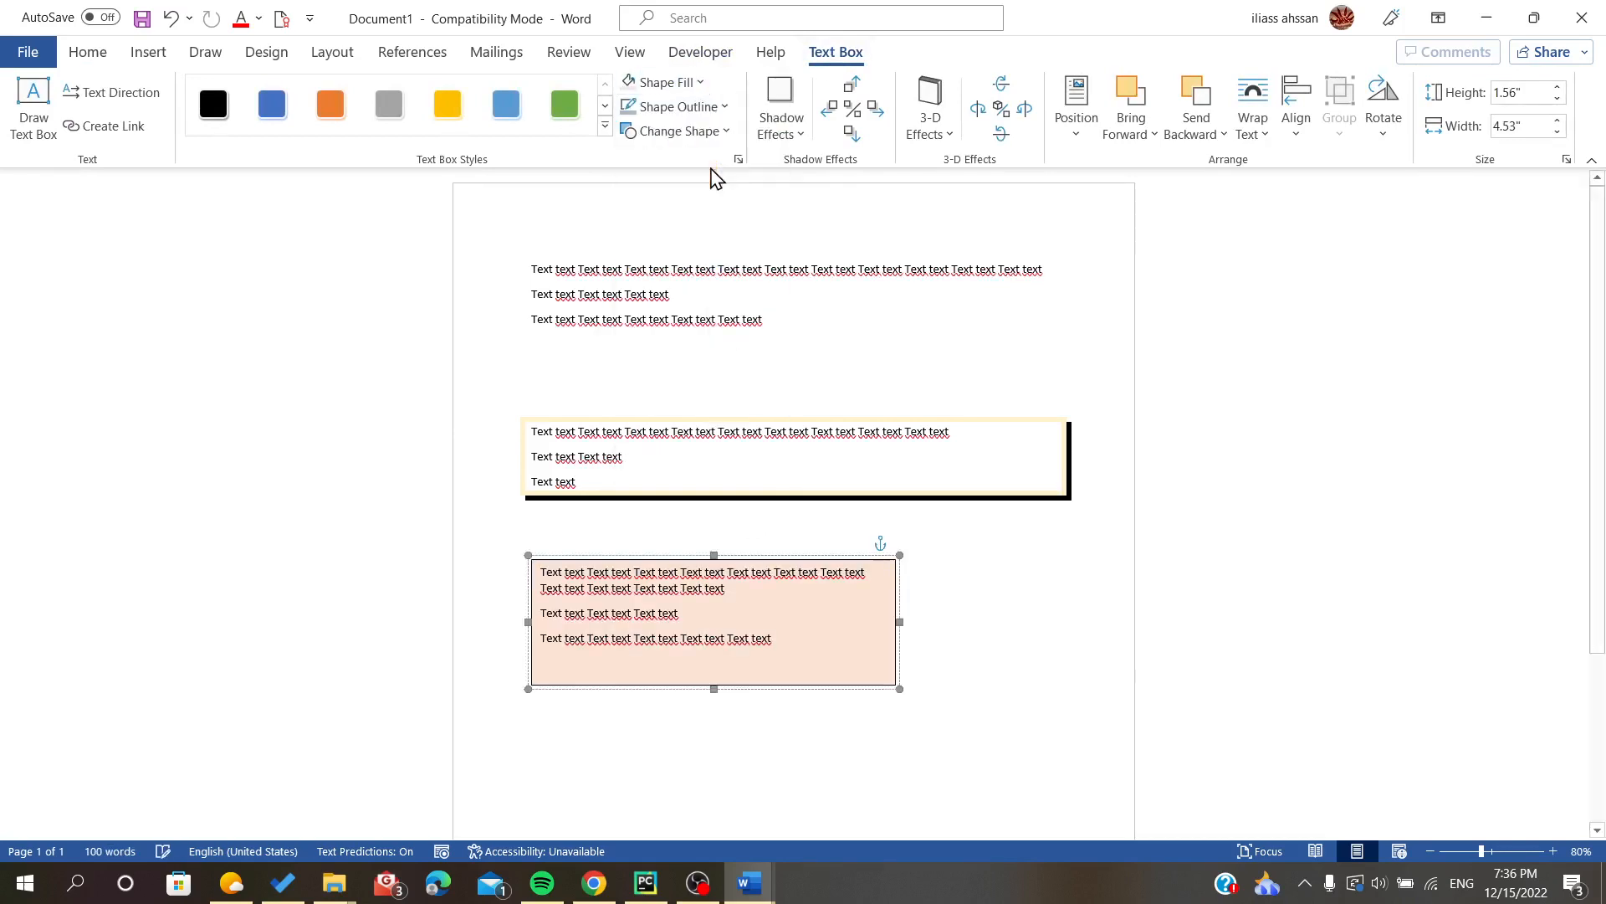
# - Give the text box a black 2¼ pt outline with the square-dot dash style
pyautogui.click(706, 107)
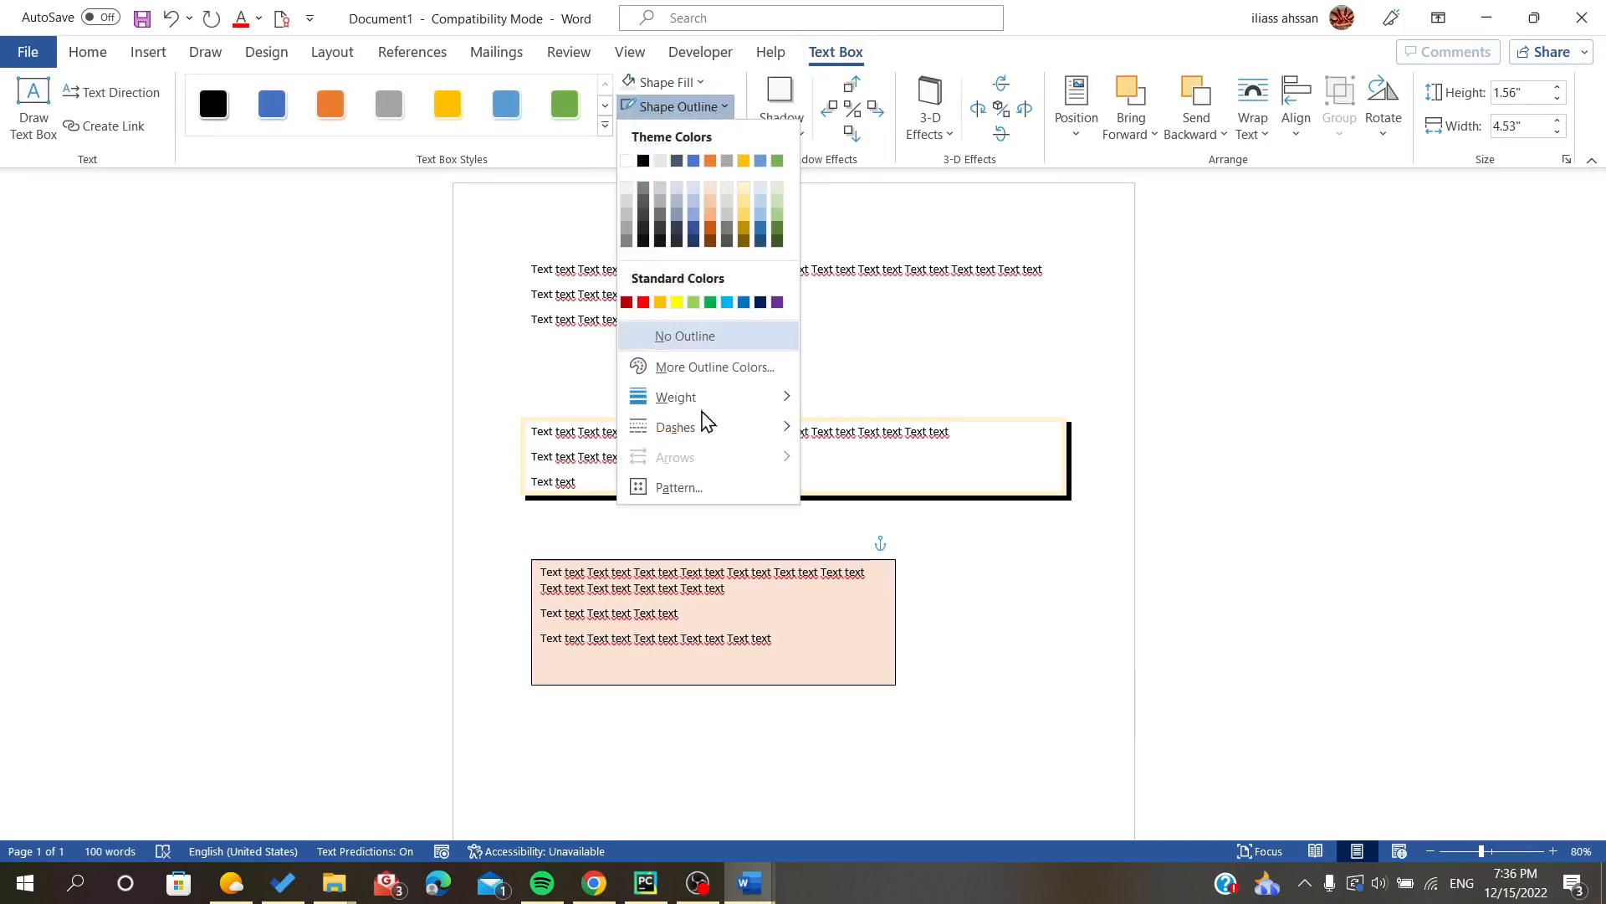
pyautogui.click(644, 162)
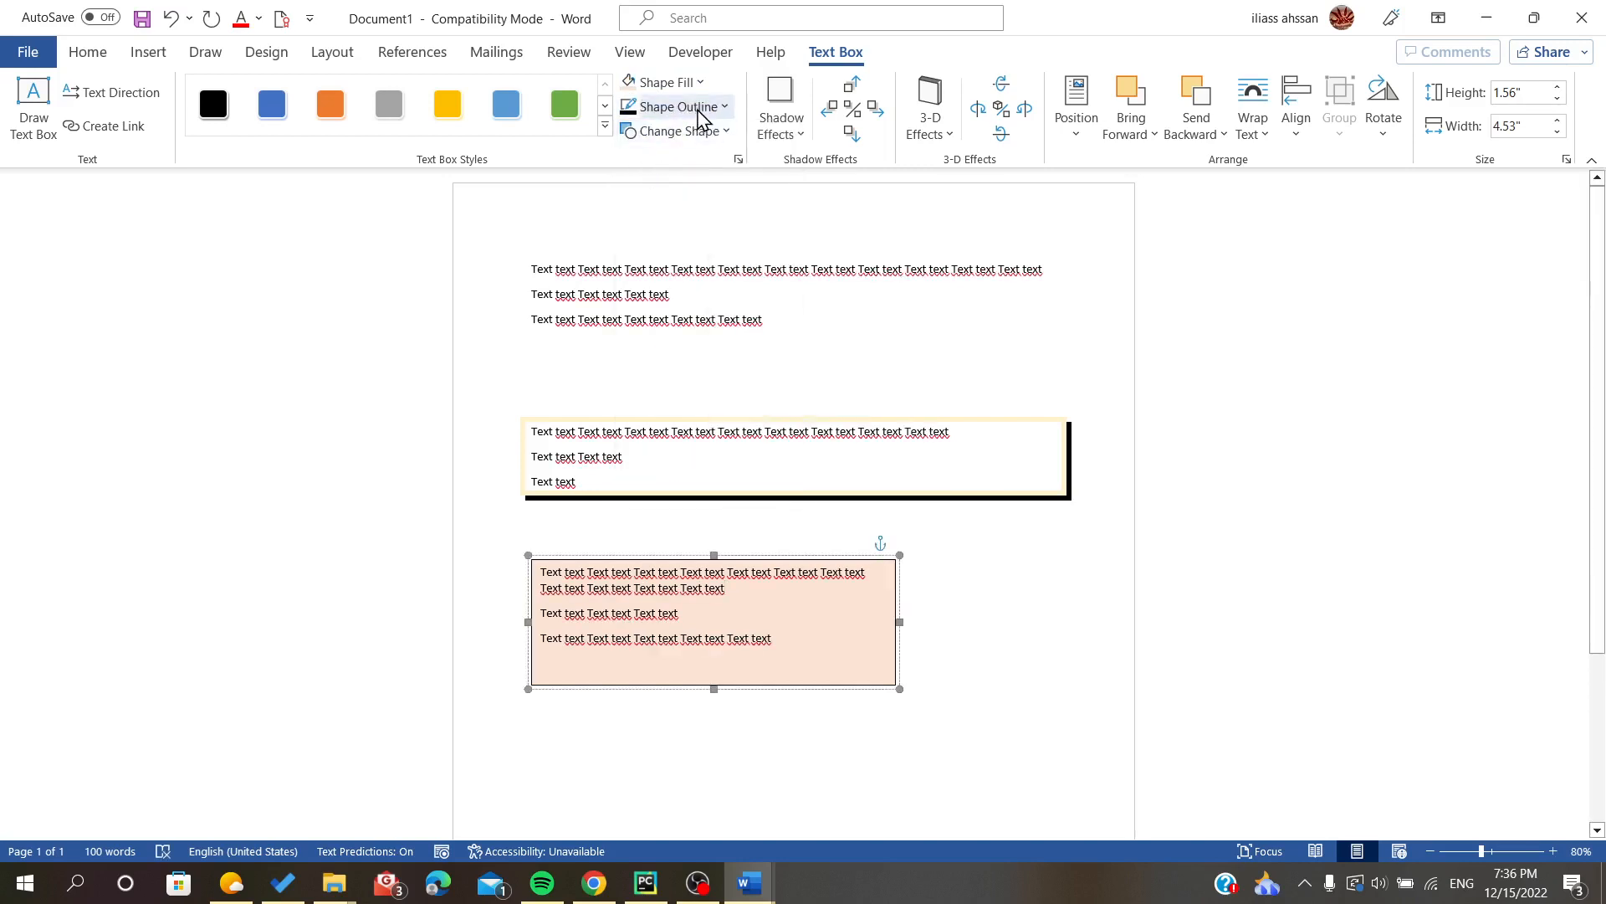
pyautogui.click(656, 108)
pyautogui.moveTo(767, 401)
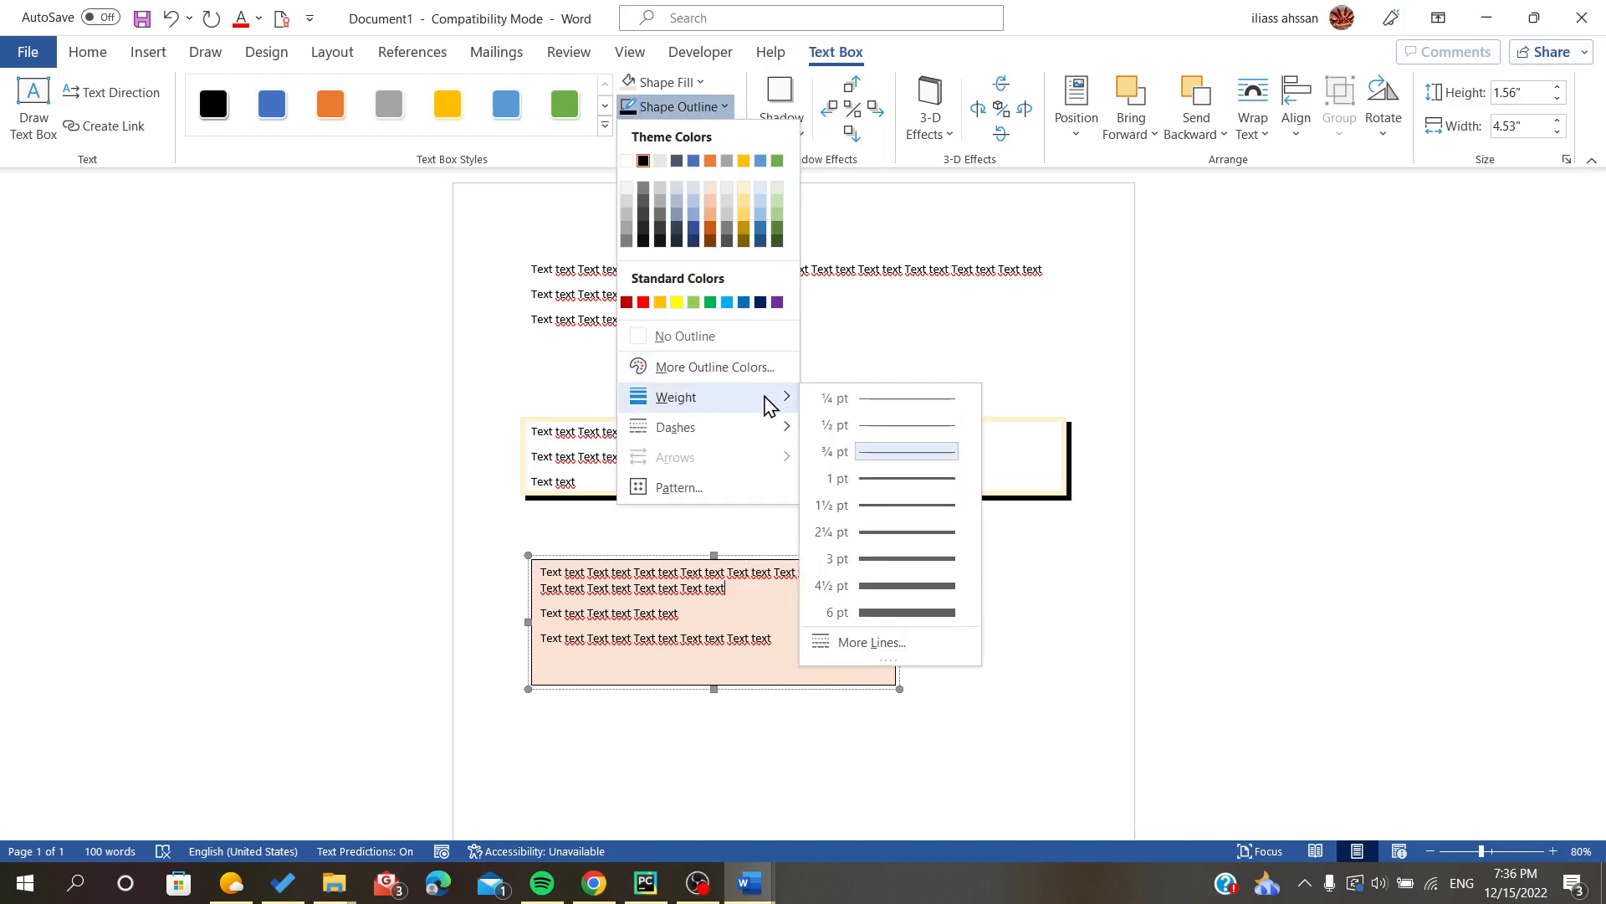
pyautogui.click(850, 521)
pyautogui.click(658, 107)
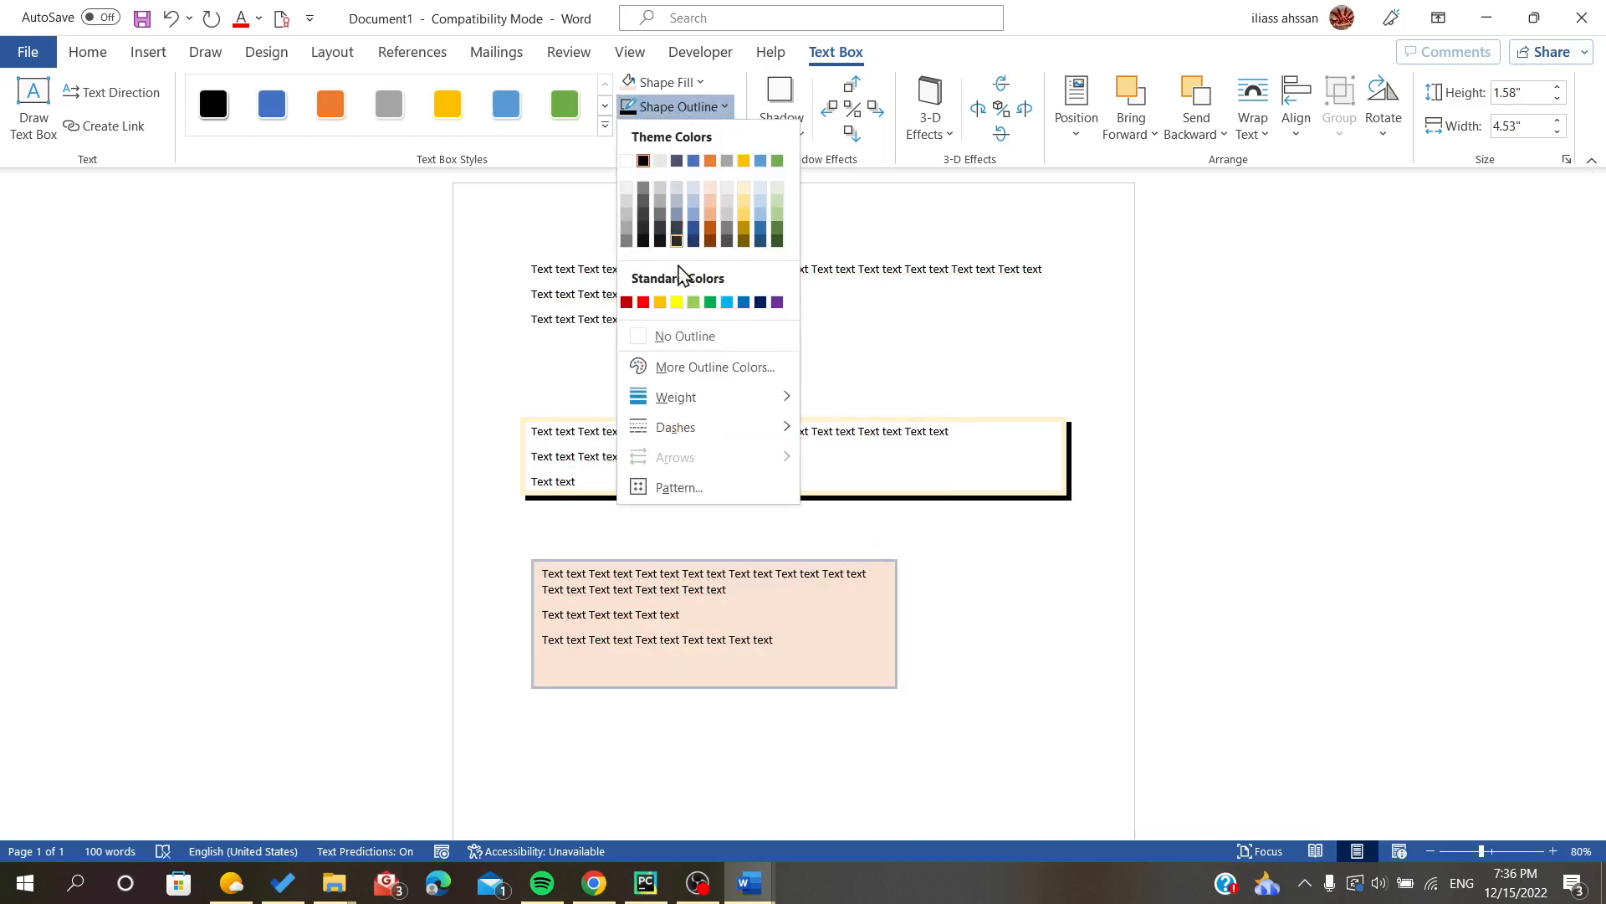
pyautogui.moveTo(784, 443)
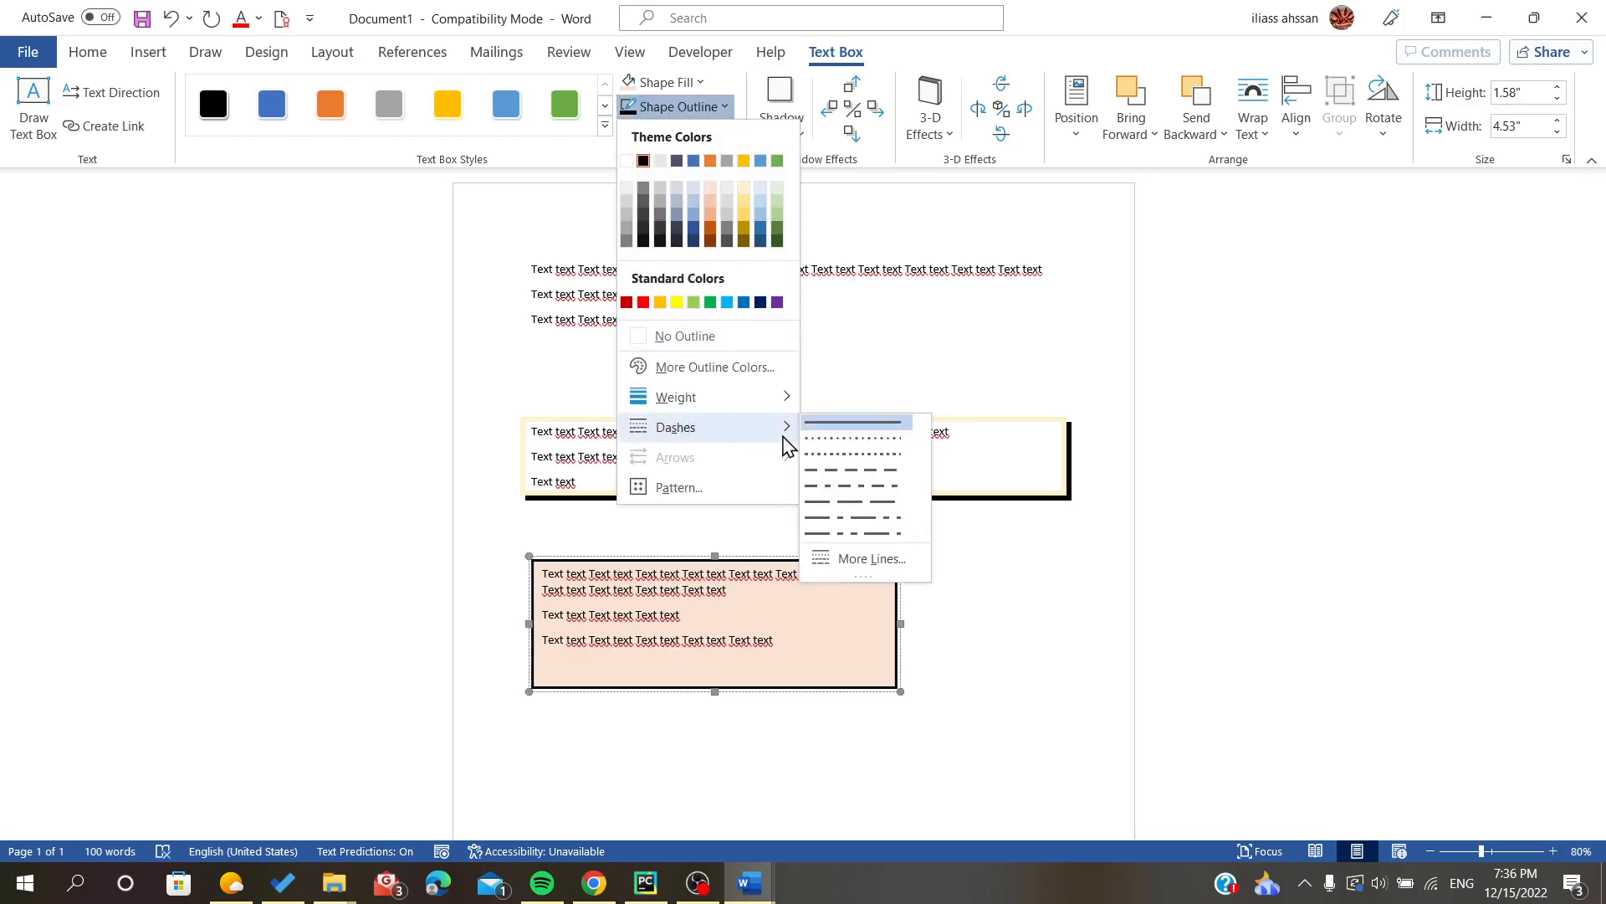
pyautogui.click(847, 456)
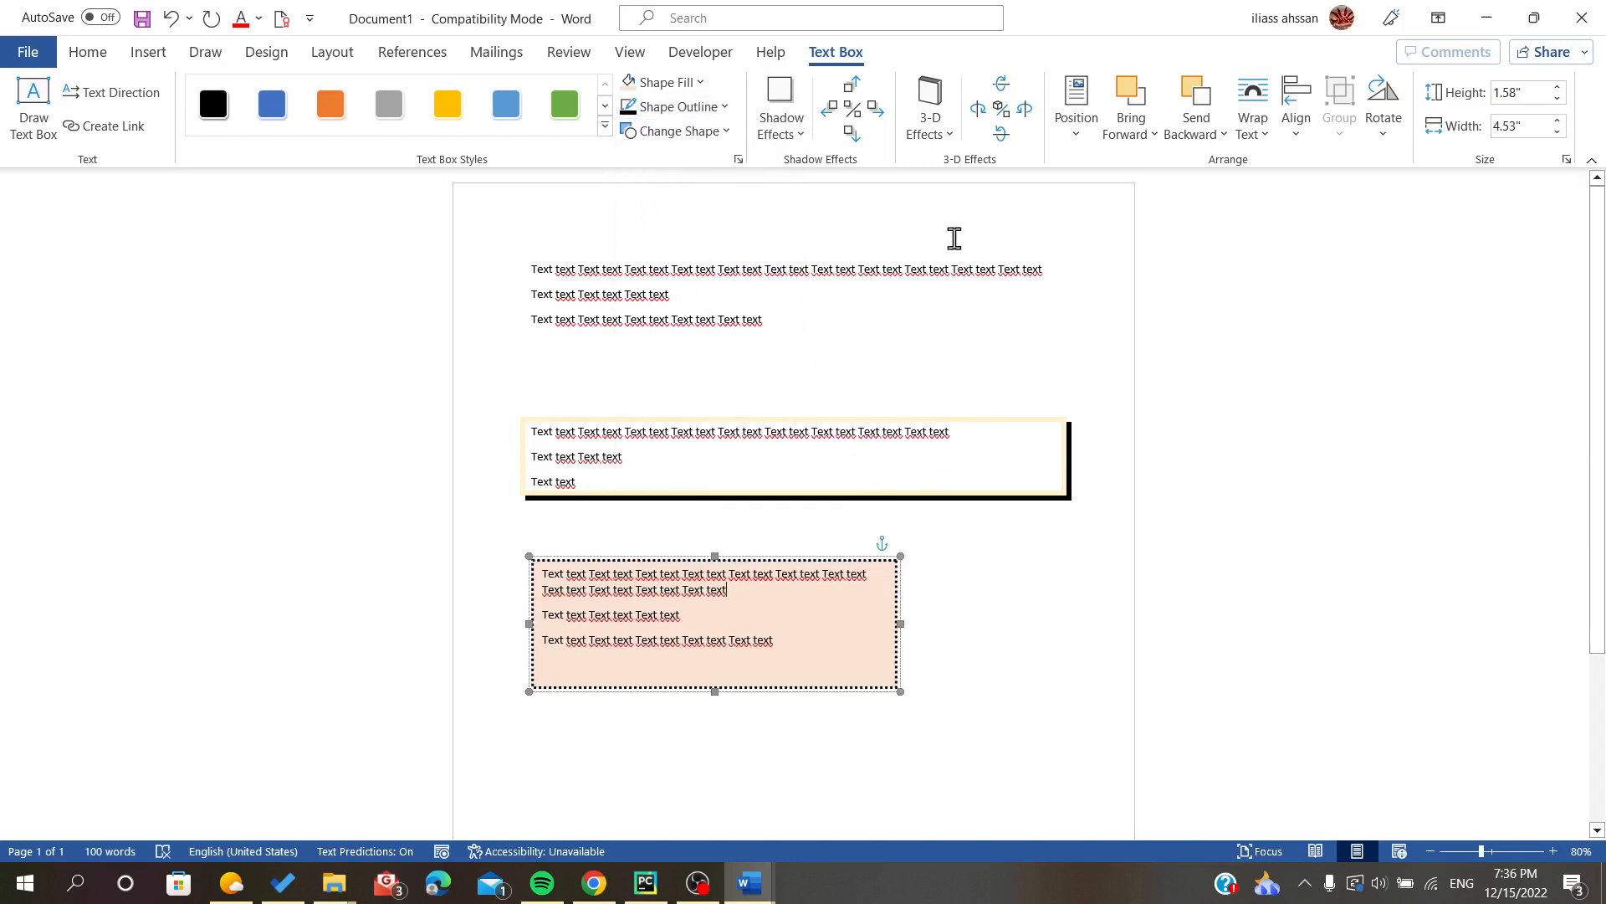
# - Add blank lines to the document beneath the dotted text box
pyautogui.click(1051, 707)
pyautogui.scroll(-3, 1051, 707)
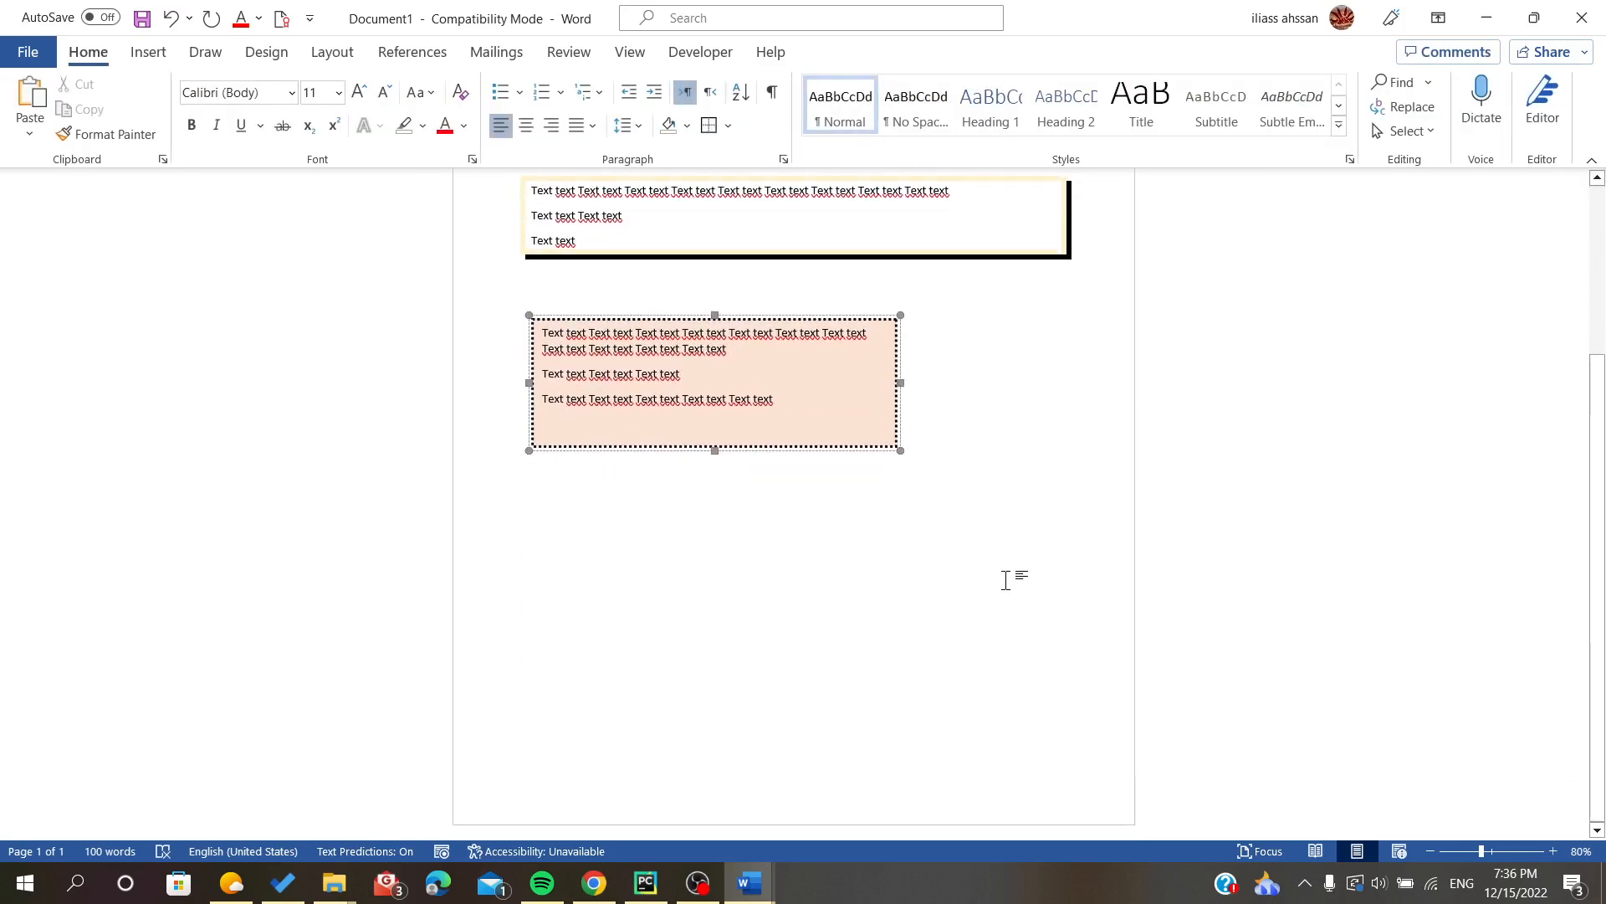
pyautogui.press('Return')
pyautogui.press('Return')
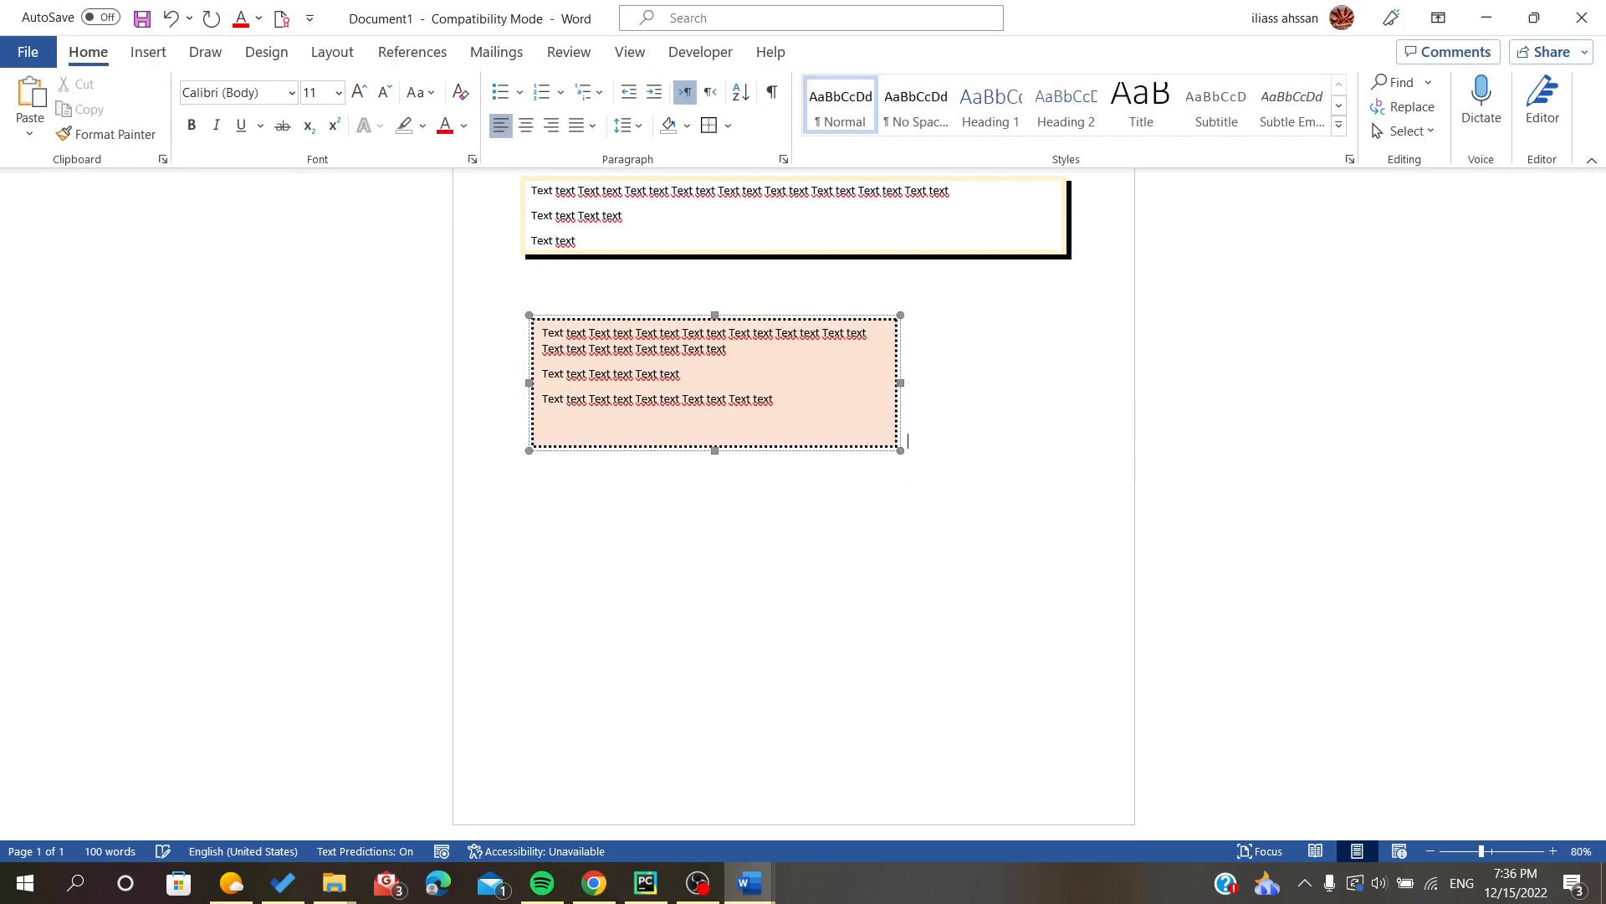
# - Draw a rectangle about 5.34" wide and 1.65" high beneath the dotted text box and apply the gold shape style
pyautogui.click(148, 57)
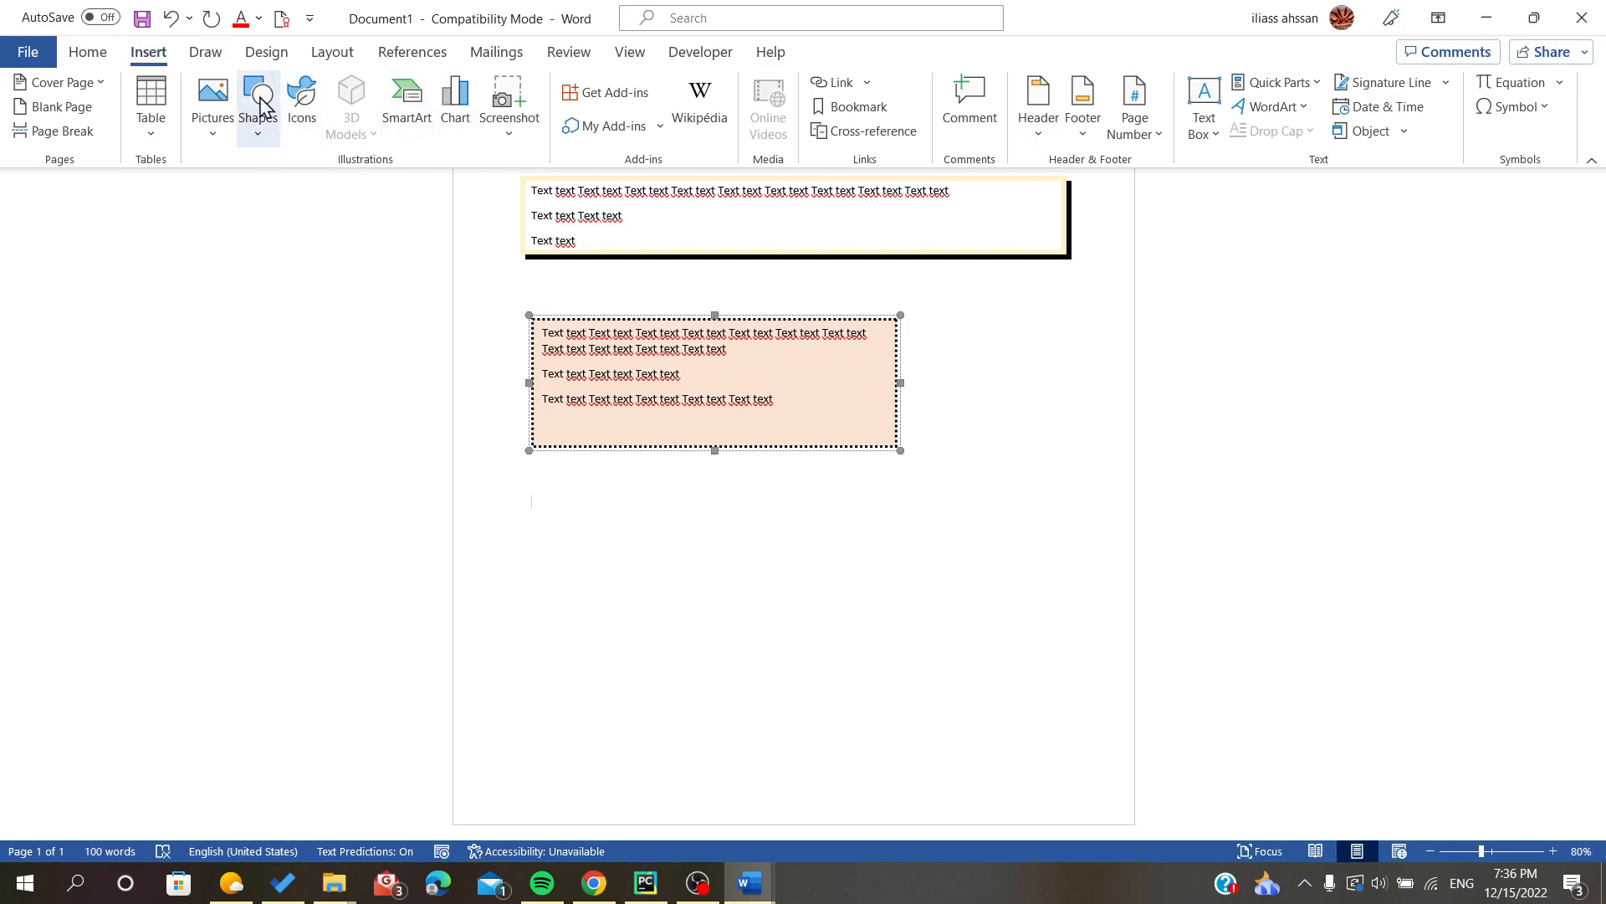
pyautogui.click(260, 139)
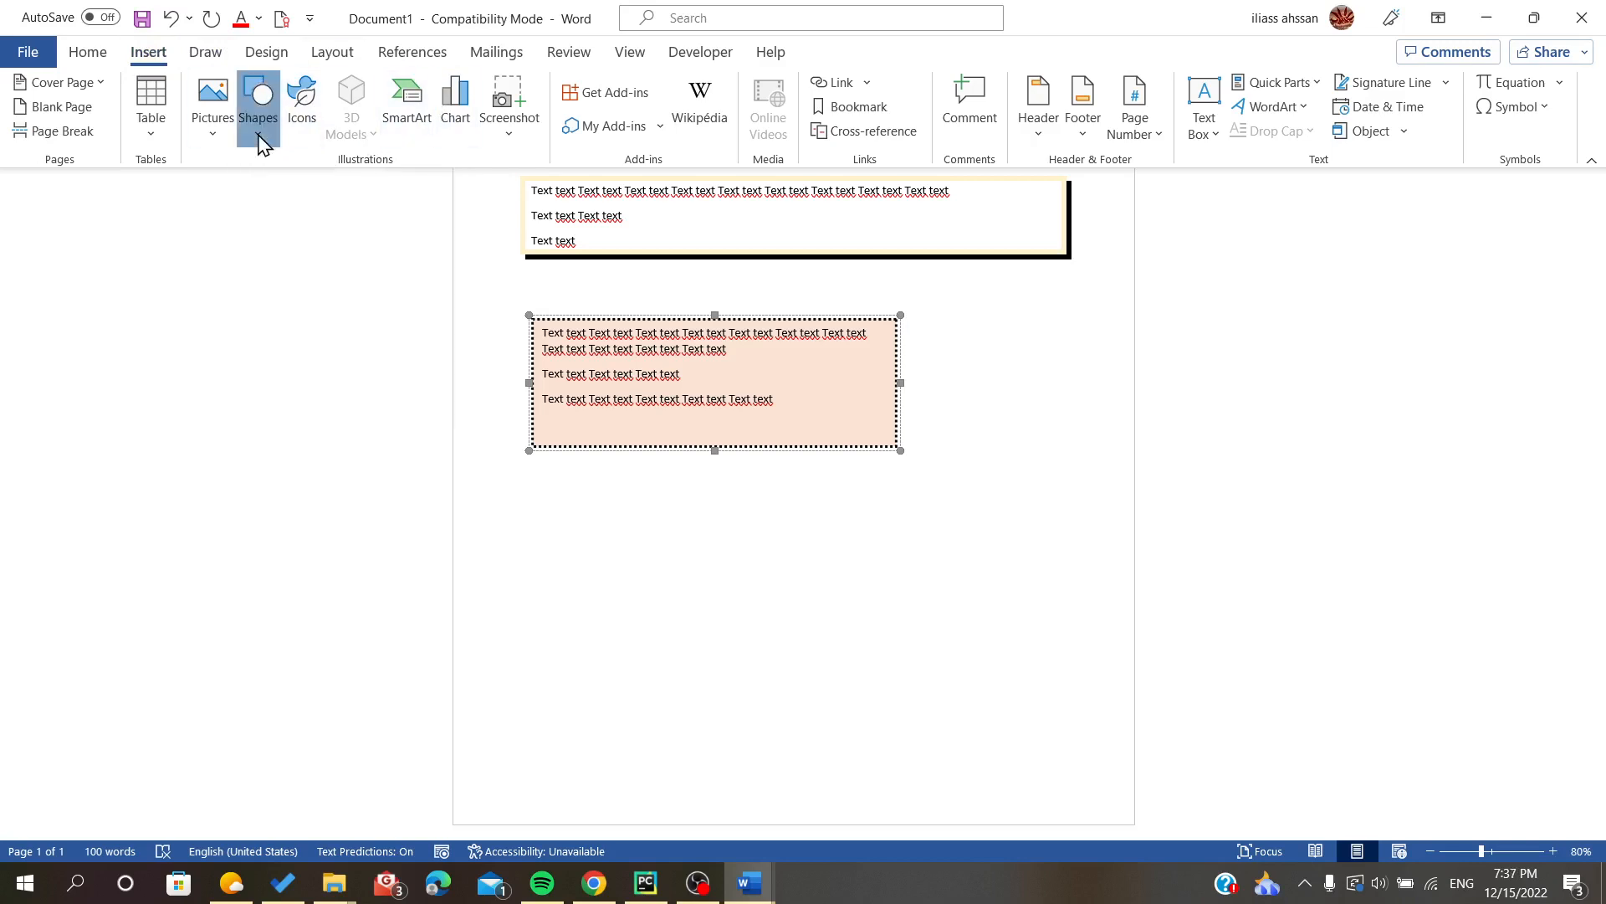
pyautogui.click(306, 191)
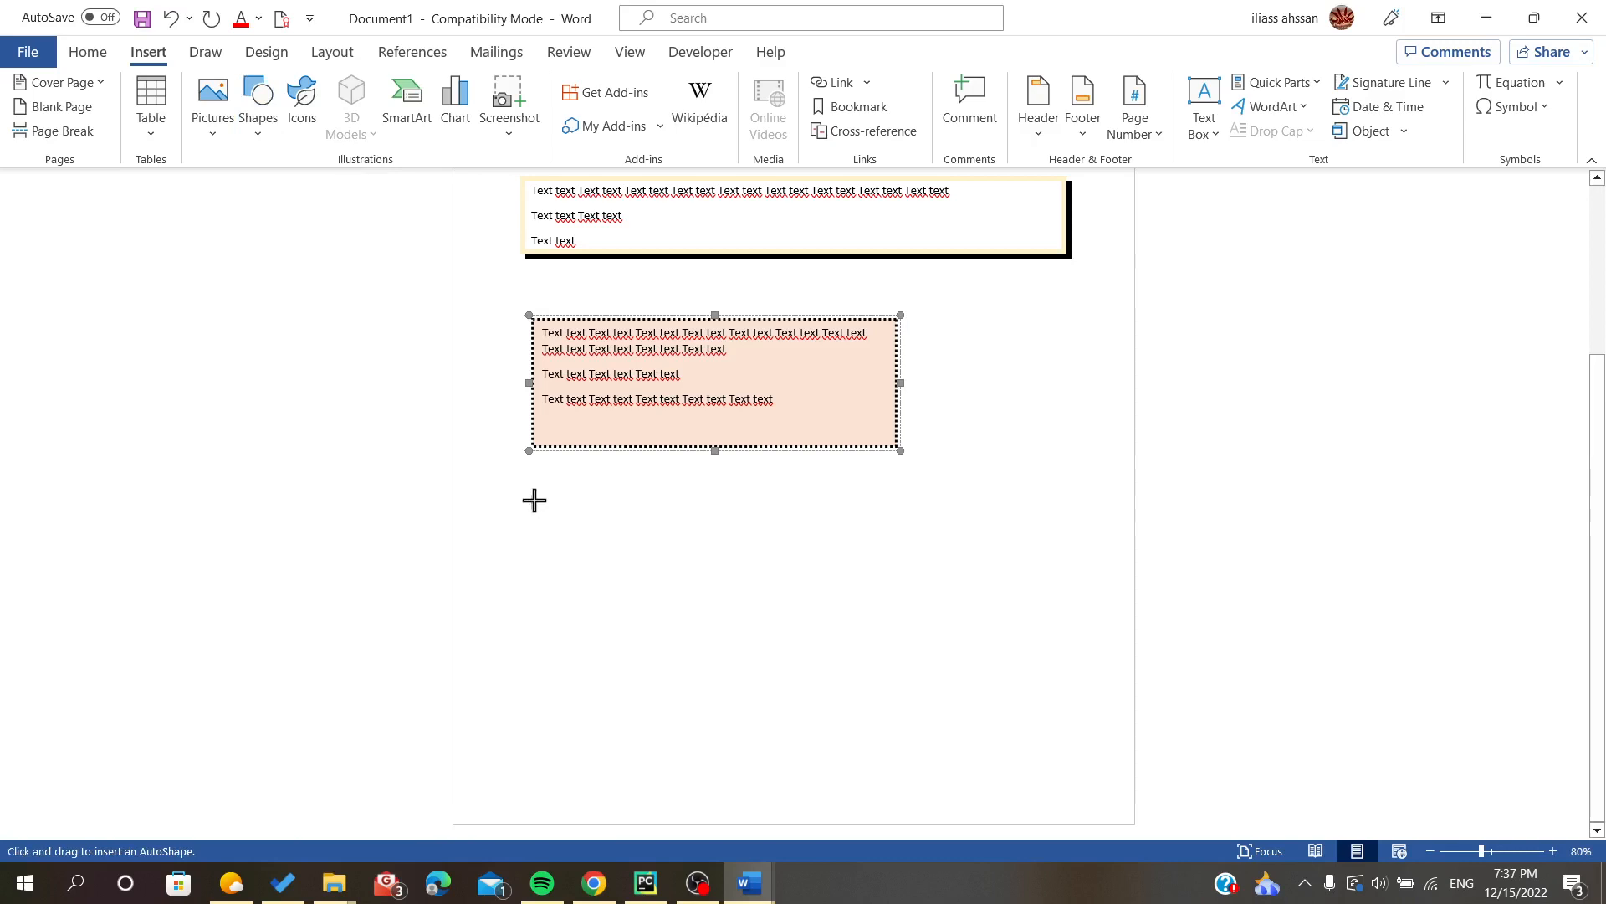
pyautogui.moveTo(534, 501); pyautogui.dragTo(963, 629)
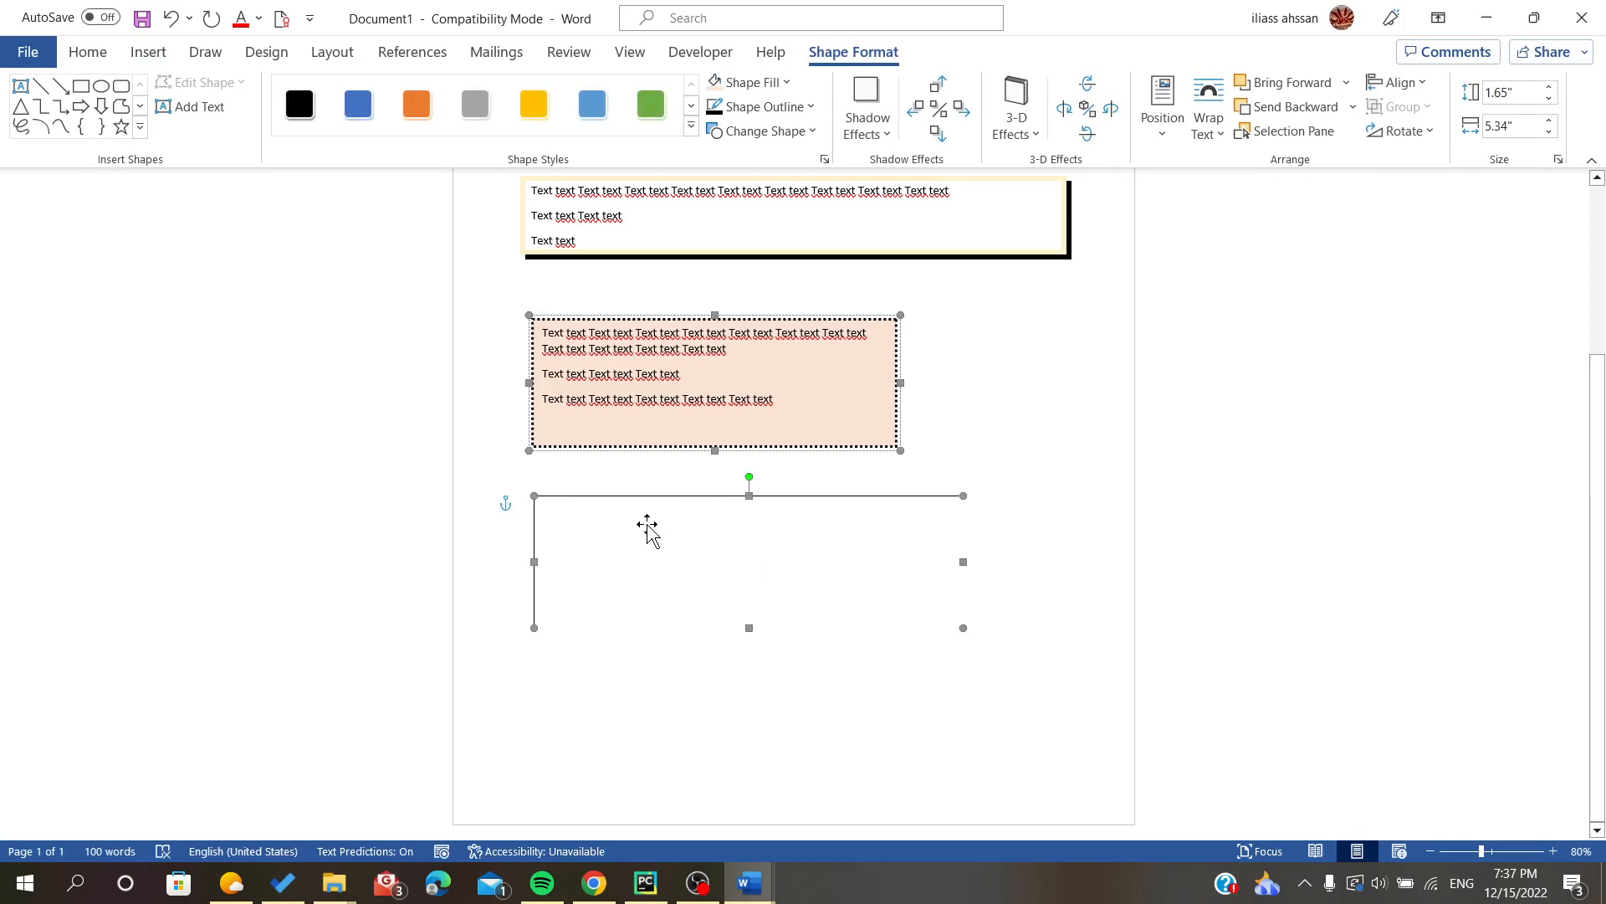
pyautogui.click(534, 105)
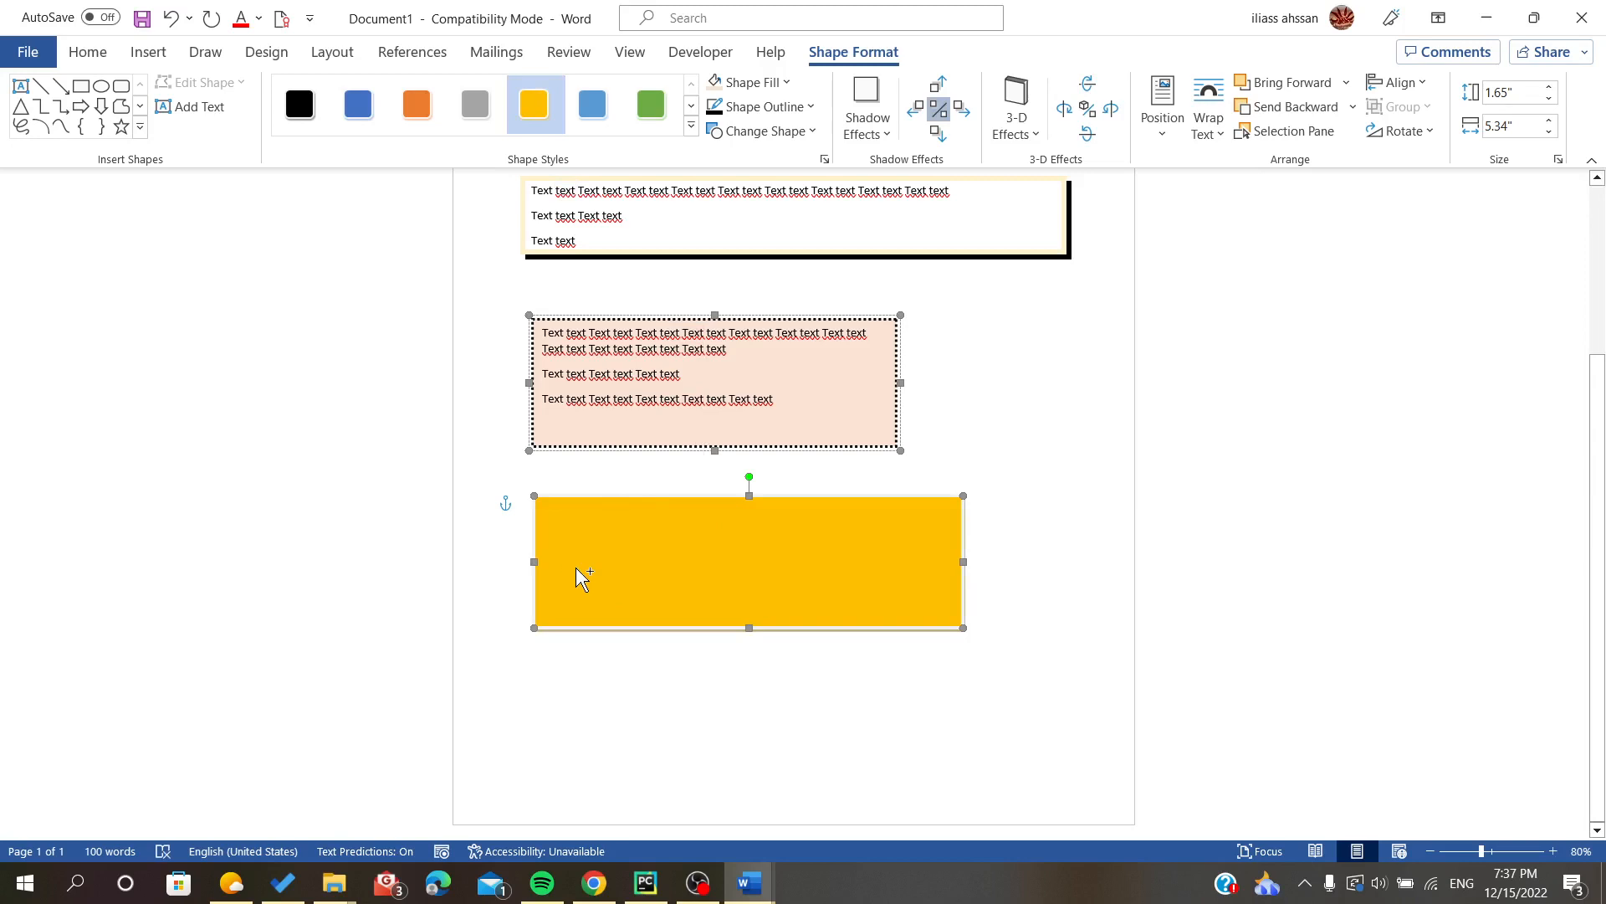
# - Paste the three copied lines of text above the gold rectangle, with the first line repeated beneath them
pyautogui.write('Text text Text text Text text Text text Text text Text text Text text Text text Text text Text text Text text Text text Text text Text text Text text Text text Text text Text text Text text')
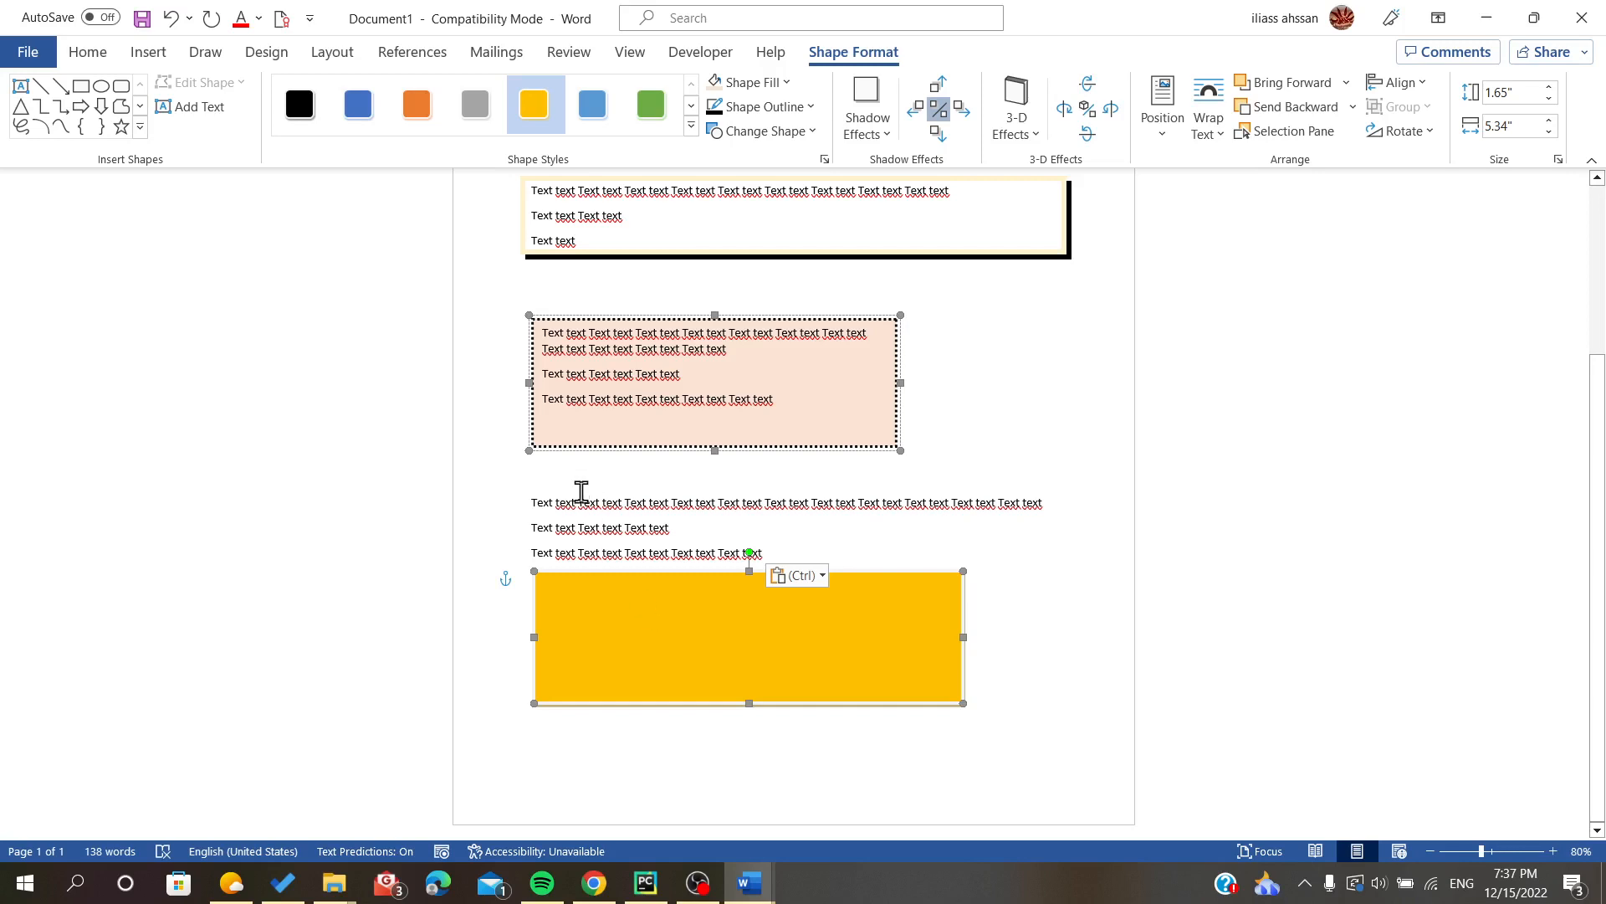
pyautogui.click(645, 603)
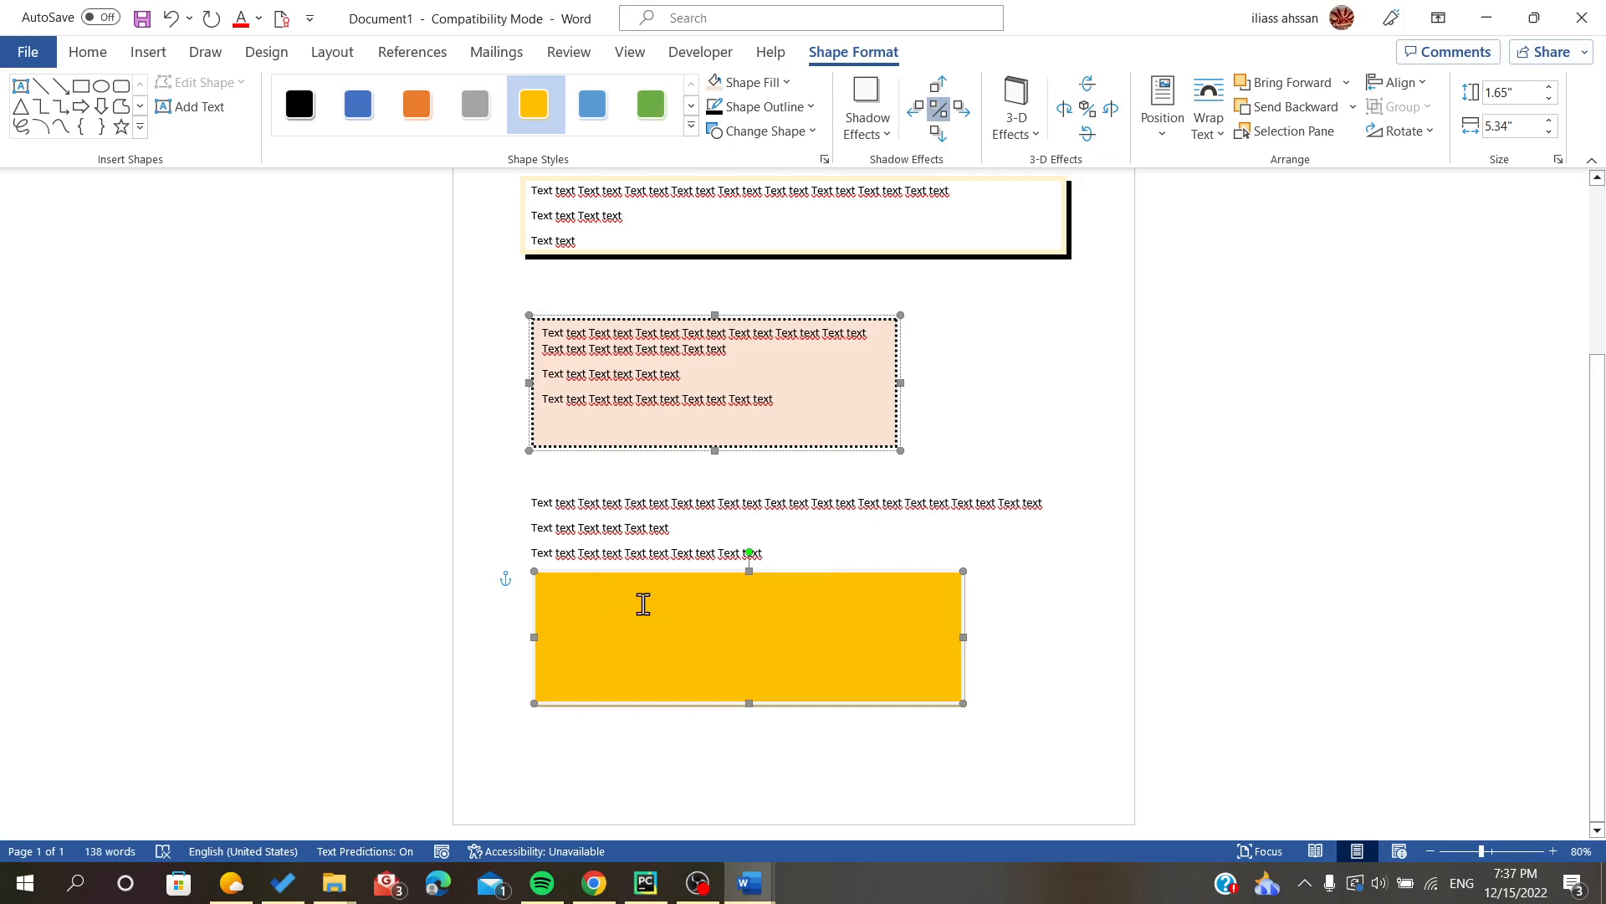
pyautogui.write('Text text Text text Text text Text text Text text Text text Text text Text text Text text Text text Text text Text text Text text Text text Text text Text text Text text Text text Text text')
pyautogui.hotkey('ctrl', 'z')
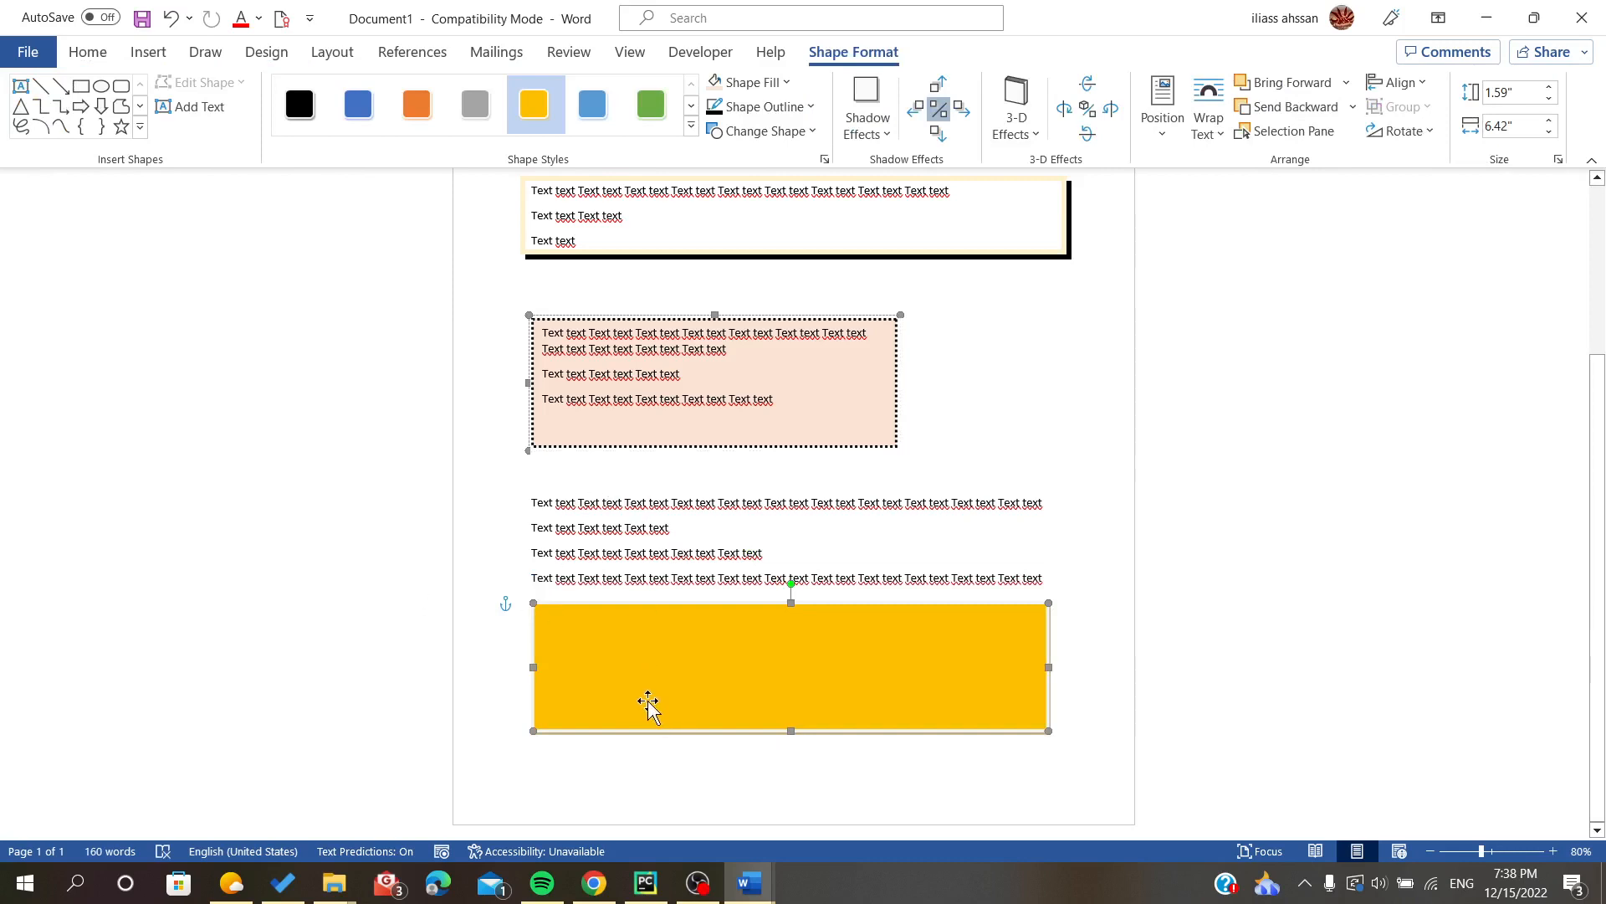
# - Place the gold rectangle behind the pasted four lines of text and enlarge it to about 6.73" wide and 1.71" high
pyautogui.moveTo(648, 703); pyautogui.dragTo(628, 566)
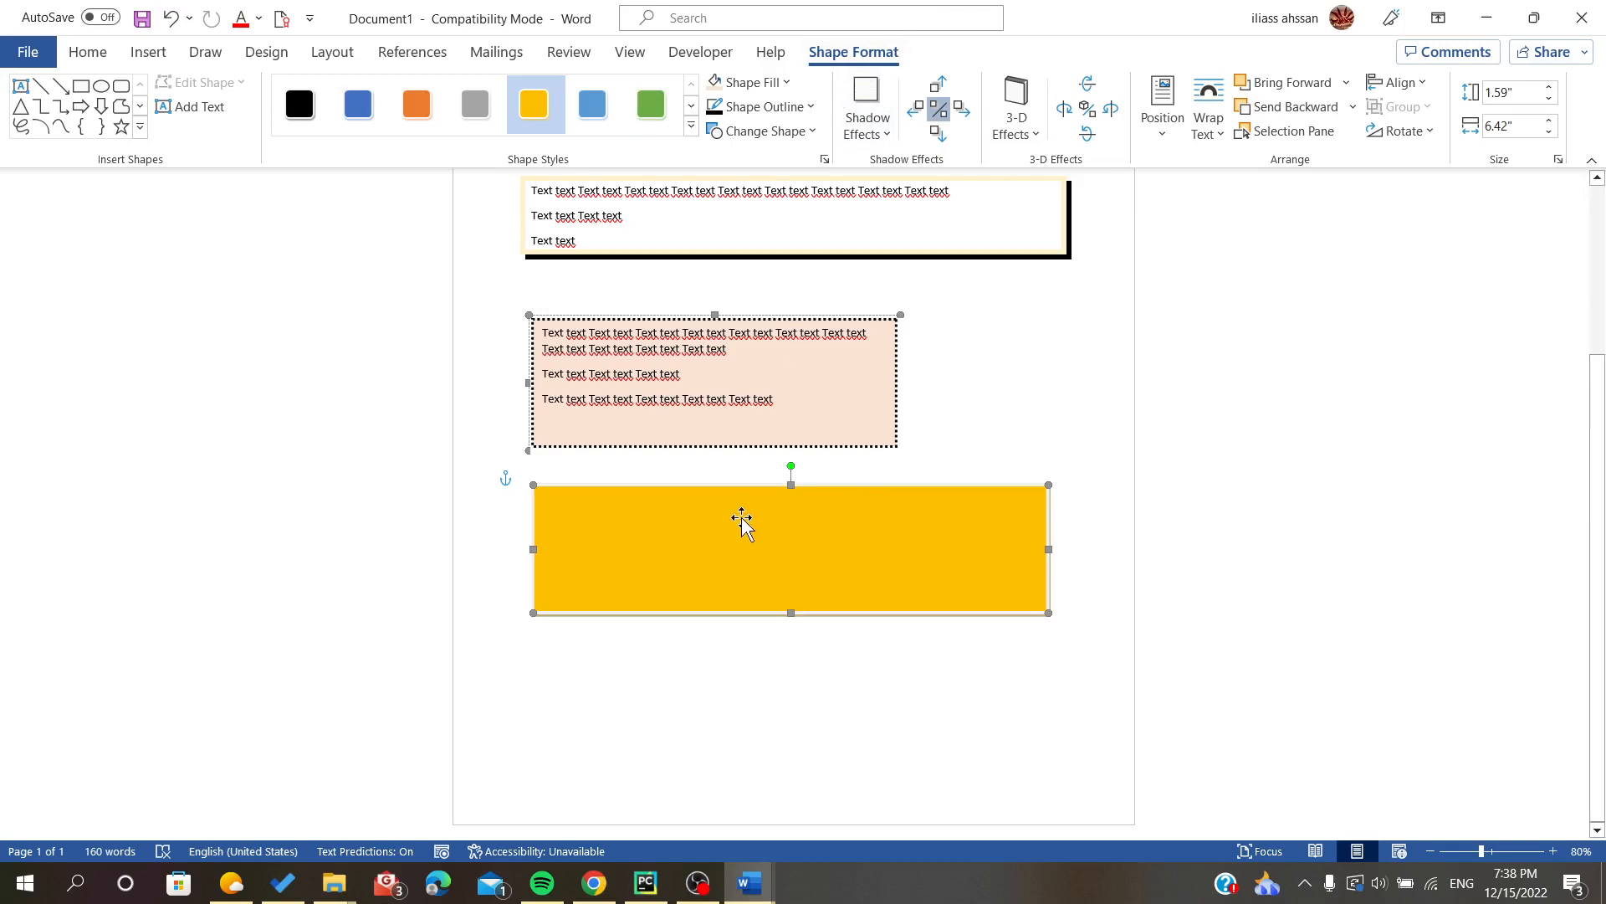
pyautogui.click(1206, 123)
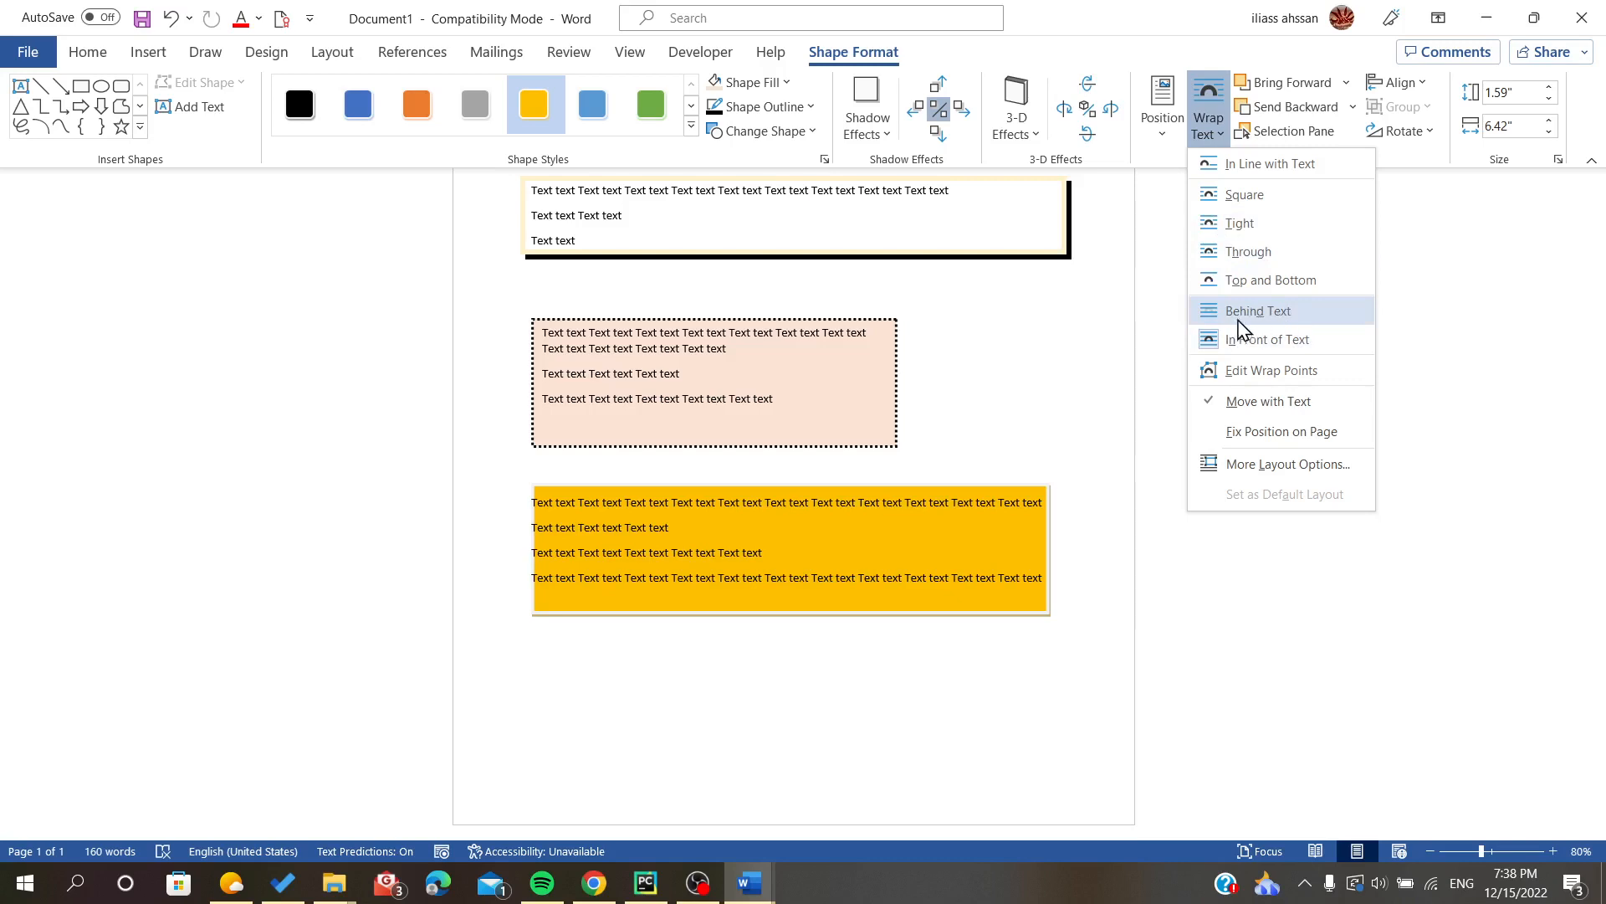
pyautogui.click(1263, 318)
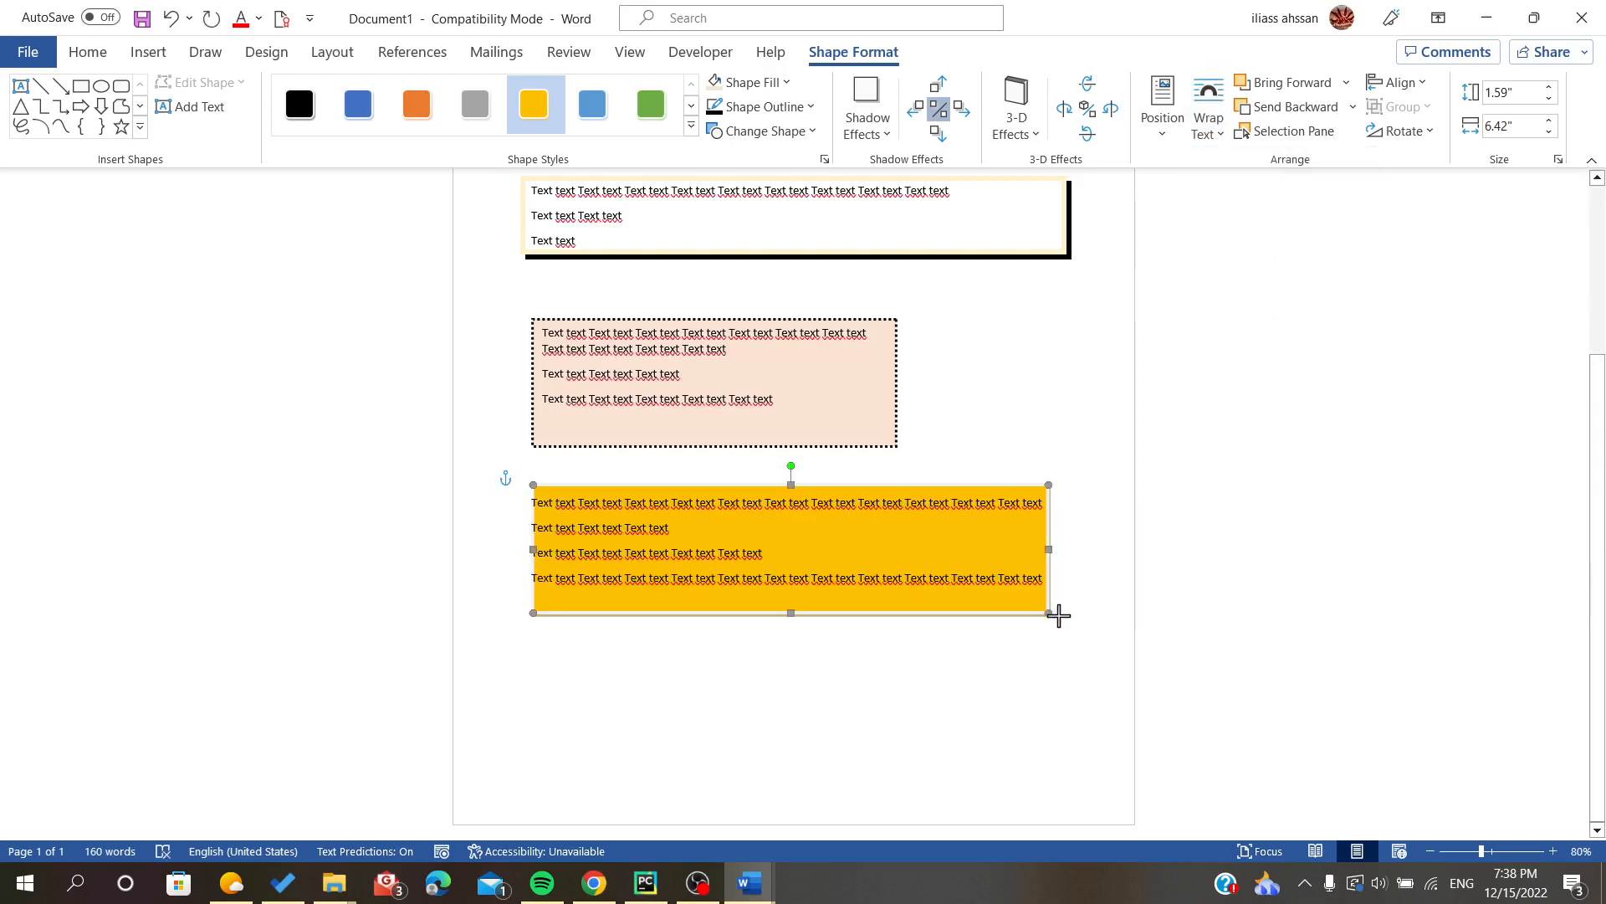
pyautogui.moveTo(1058, 615); pyautogui.dragTo(1064, 624)
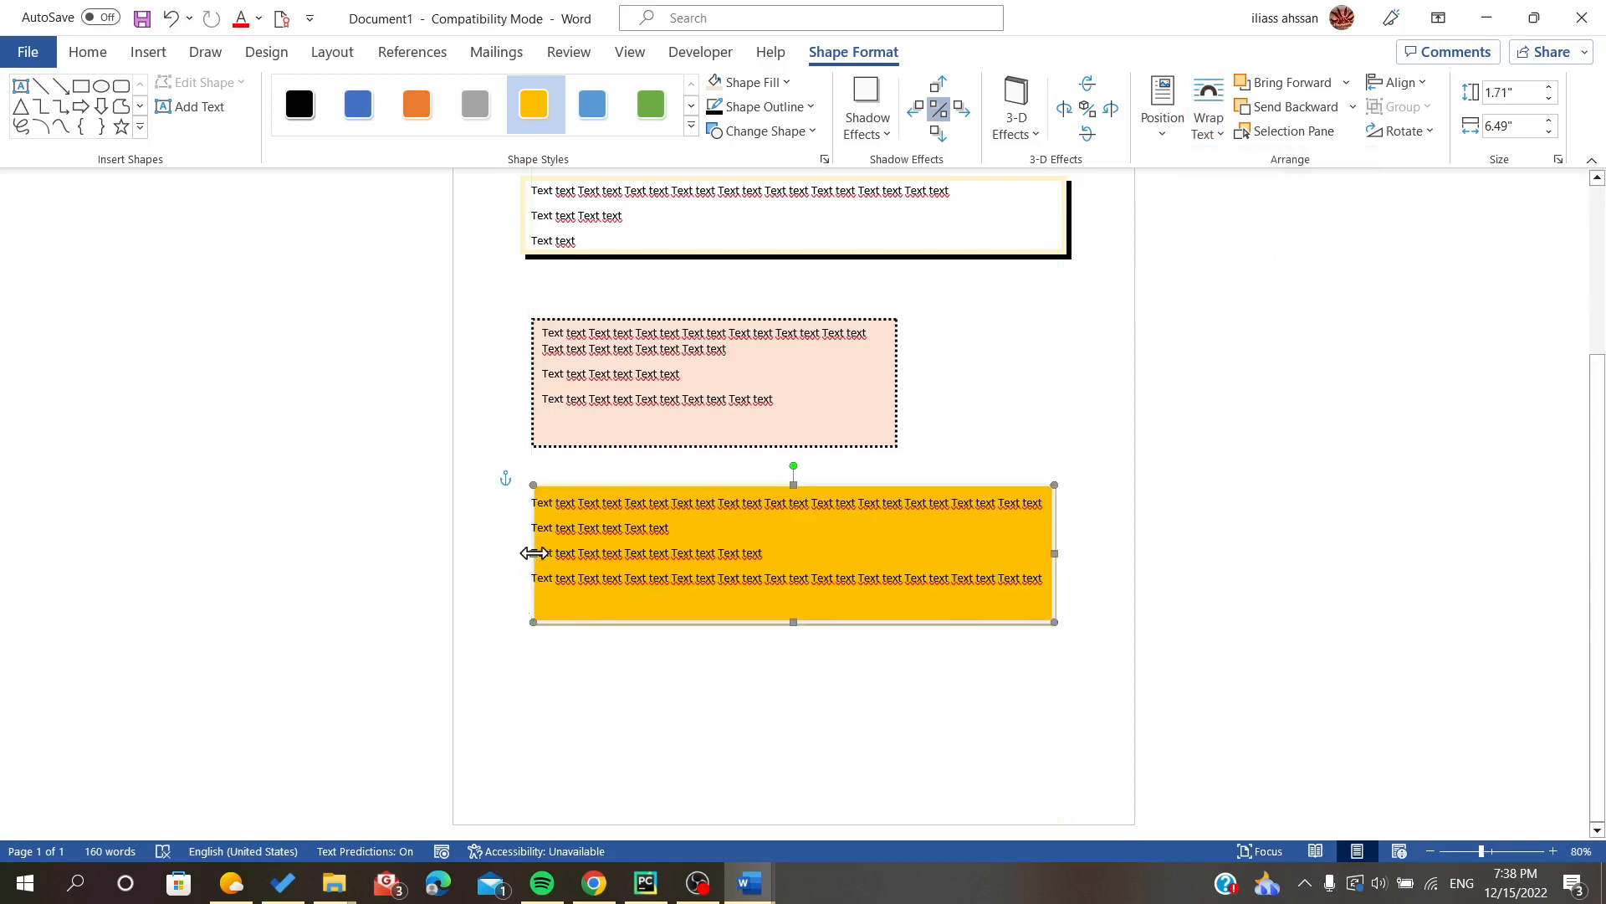
pyautogui.moveTo(524, 556); pyautogui.dragTo(514, 554)
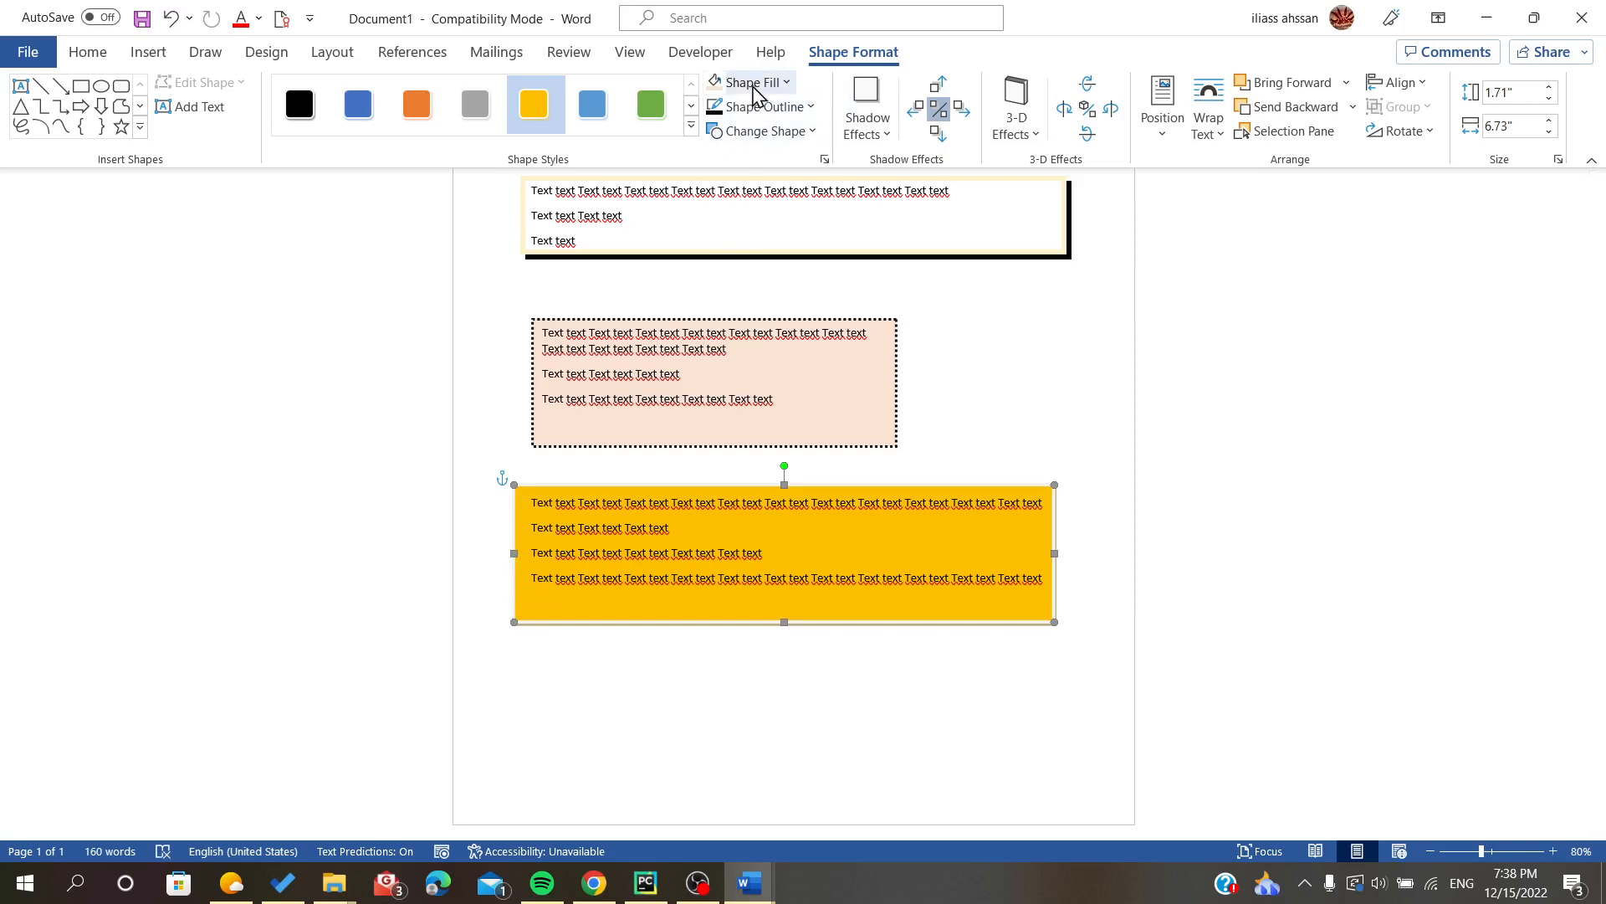
# - Fill the rectangle behind the text with light gray and set its outline weight
pyautogui.click(651, 104)
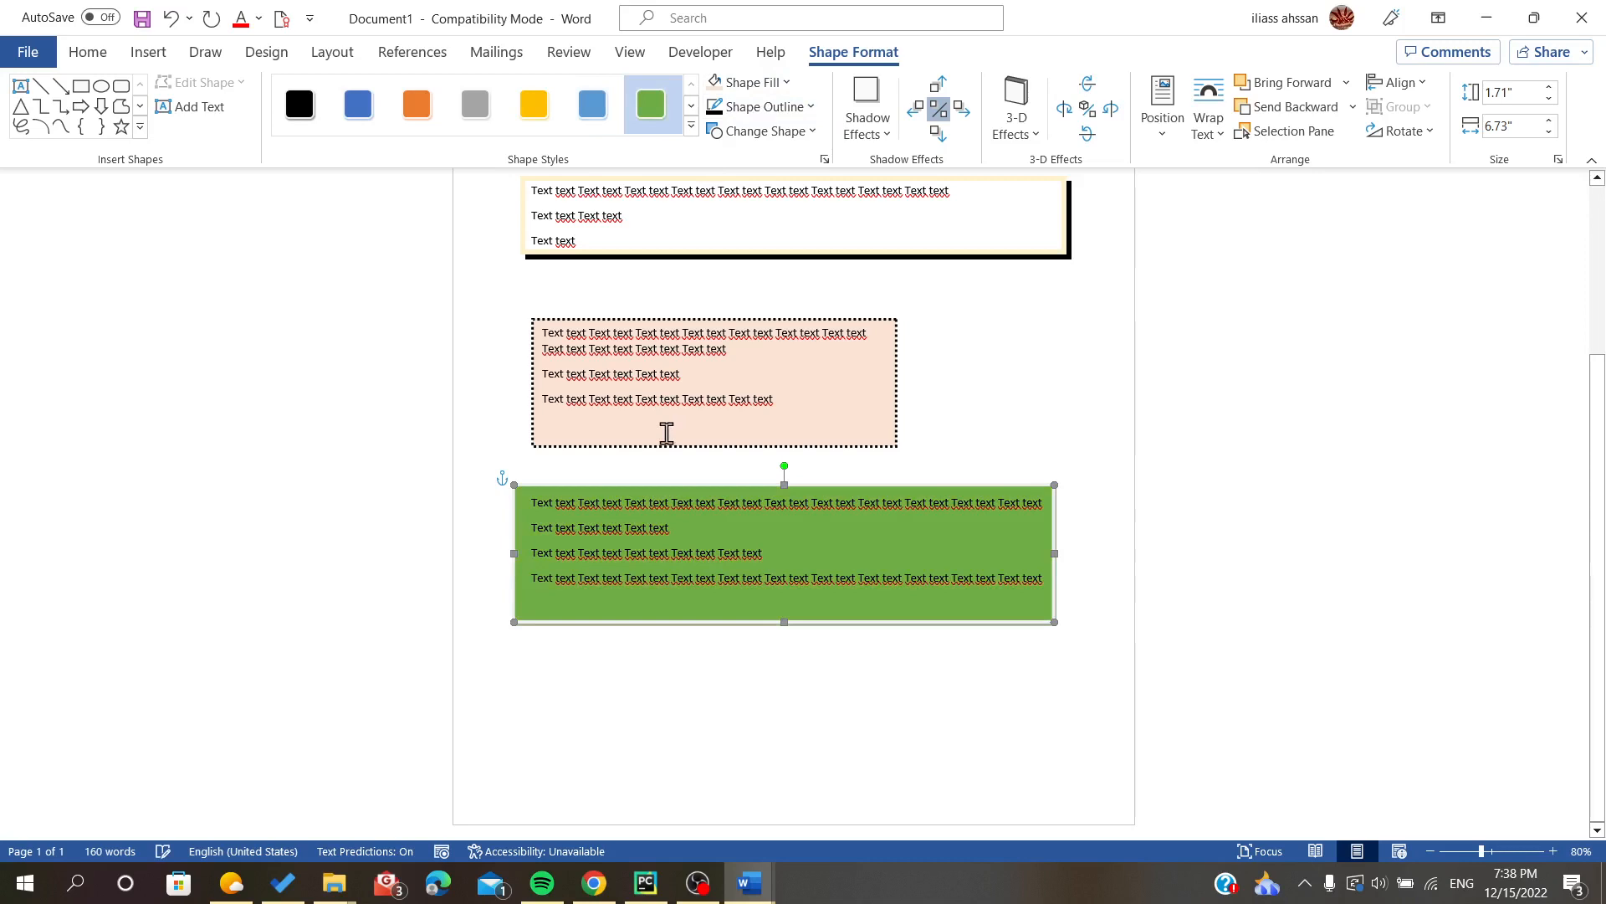
pyautogui.click(757, 83)
pyautogui.click(747, 171)
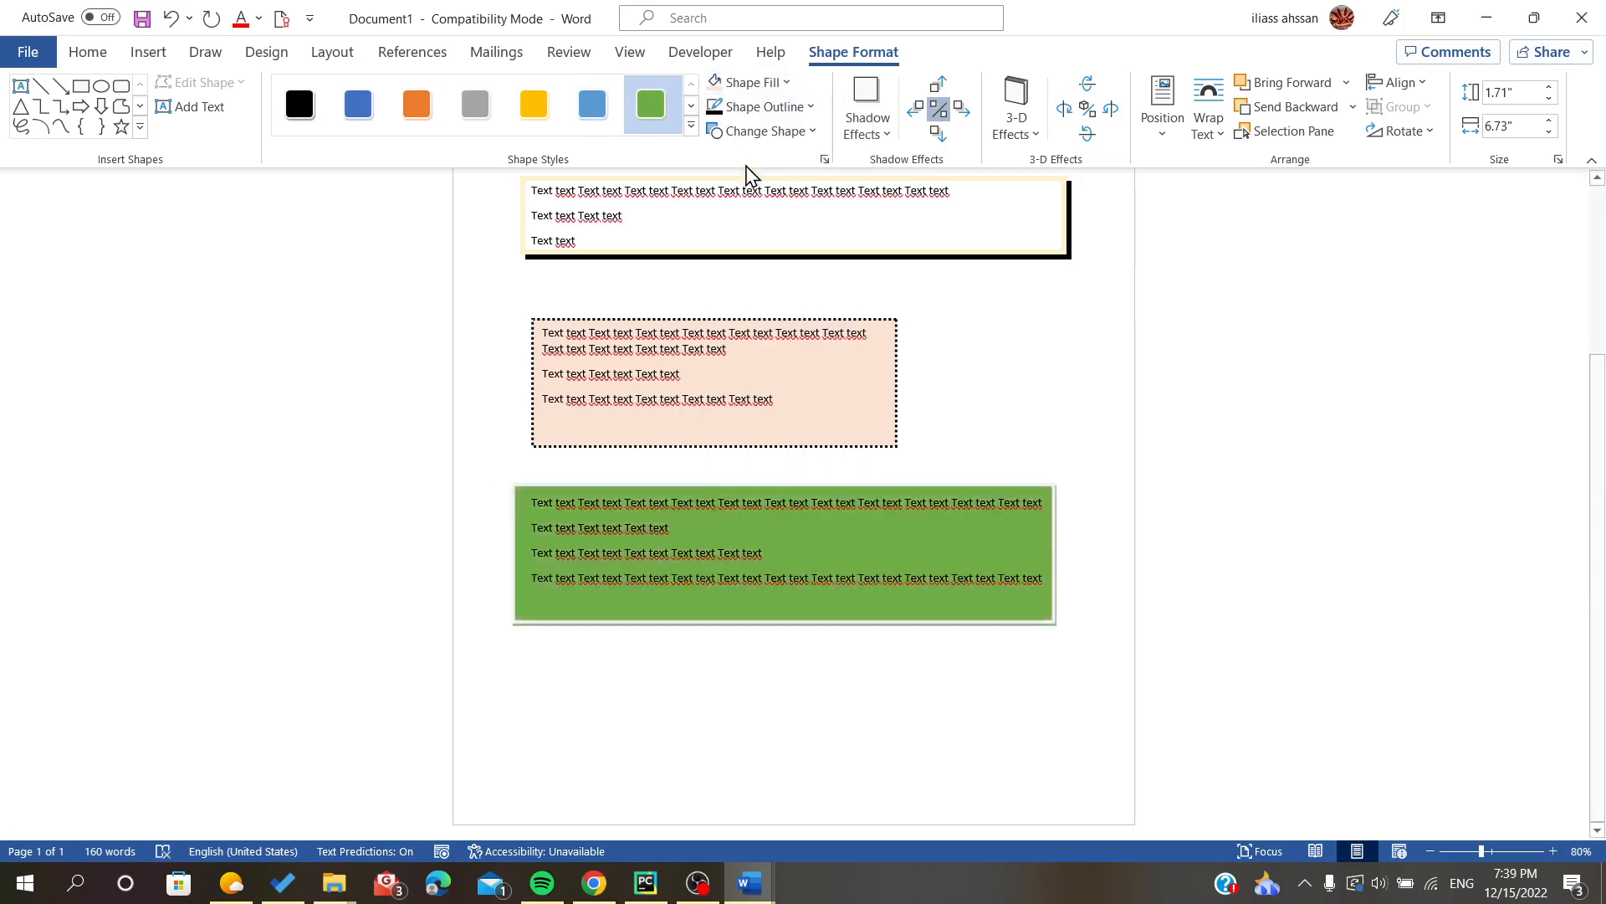
pyautogui.click(758, 106)
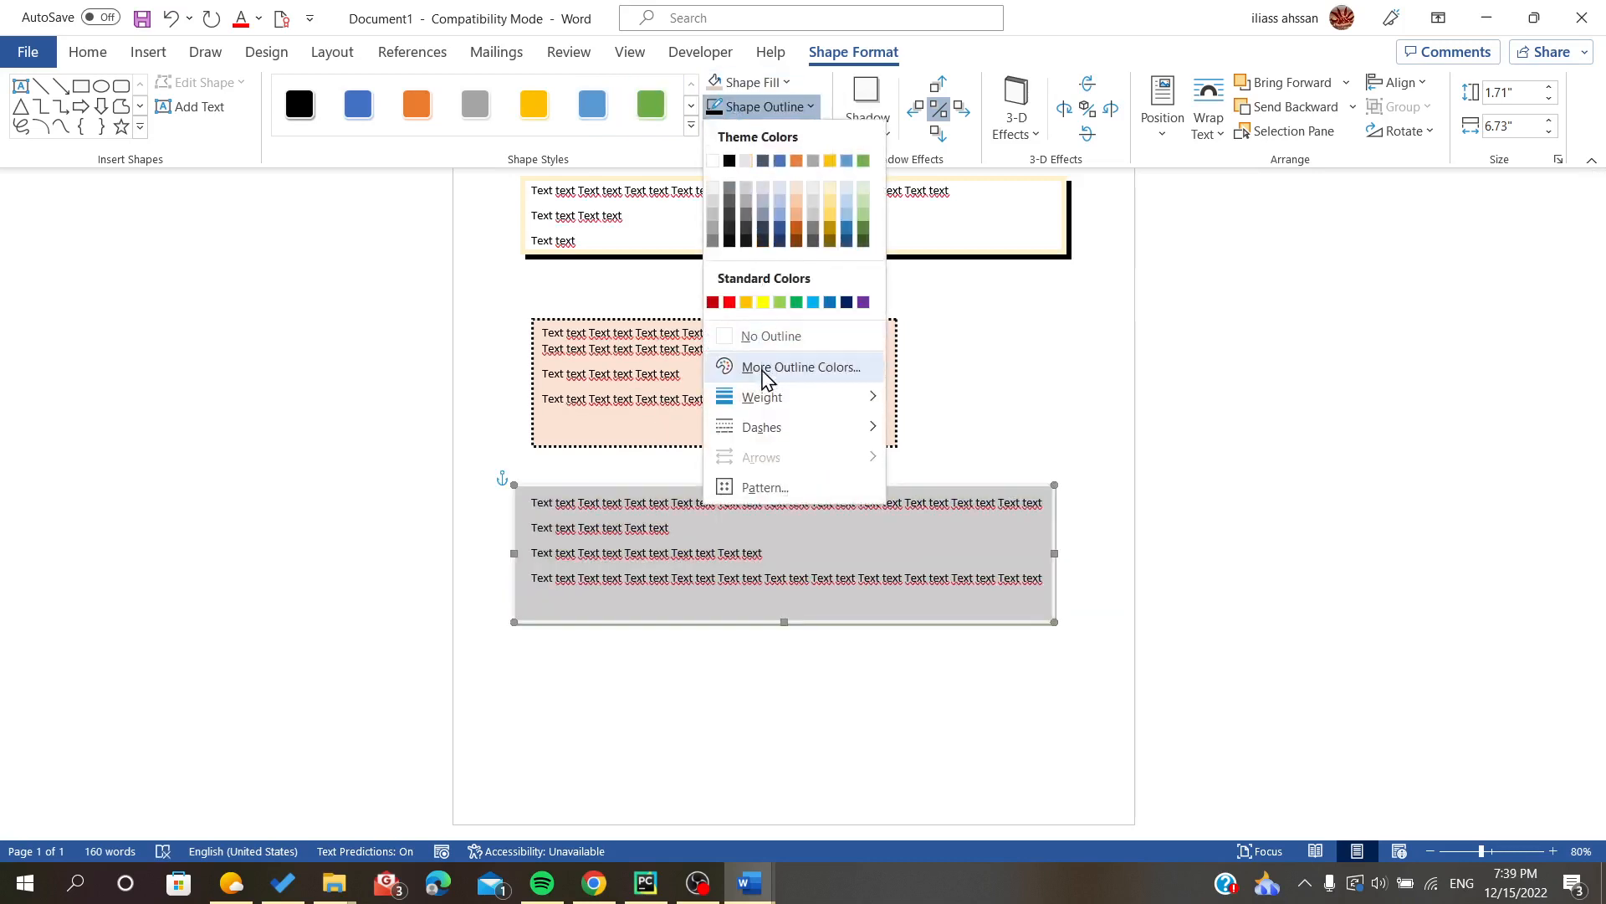
pyautogui.moveTo(768, 399)
pyautogui.click(943, 489)
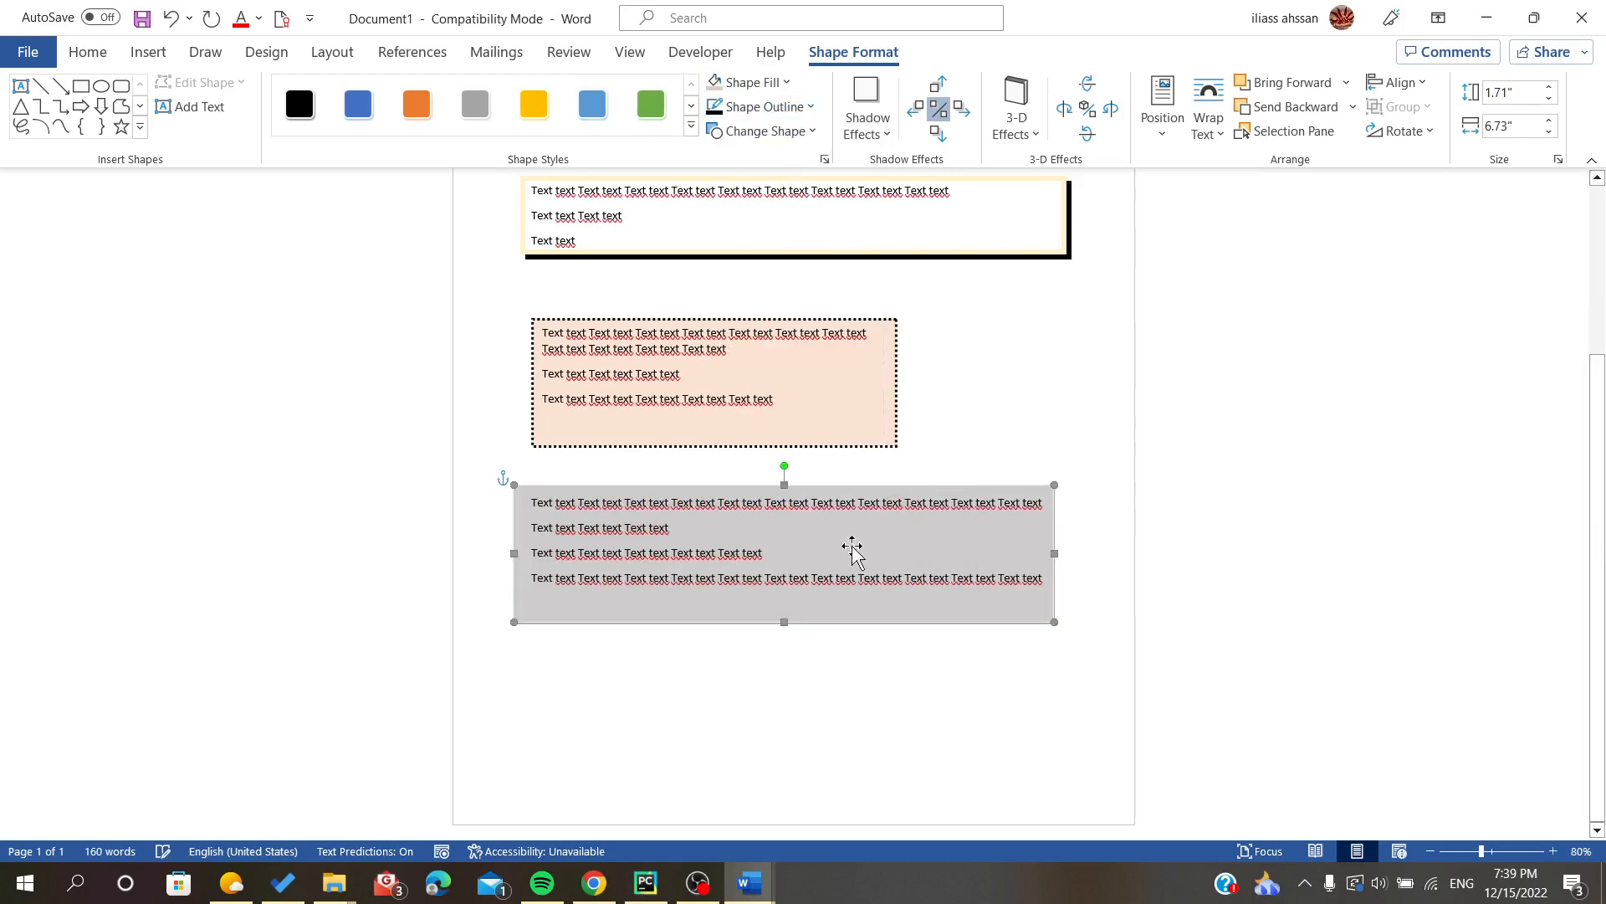
pyautogui.click(831, 727)
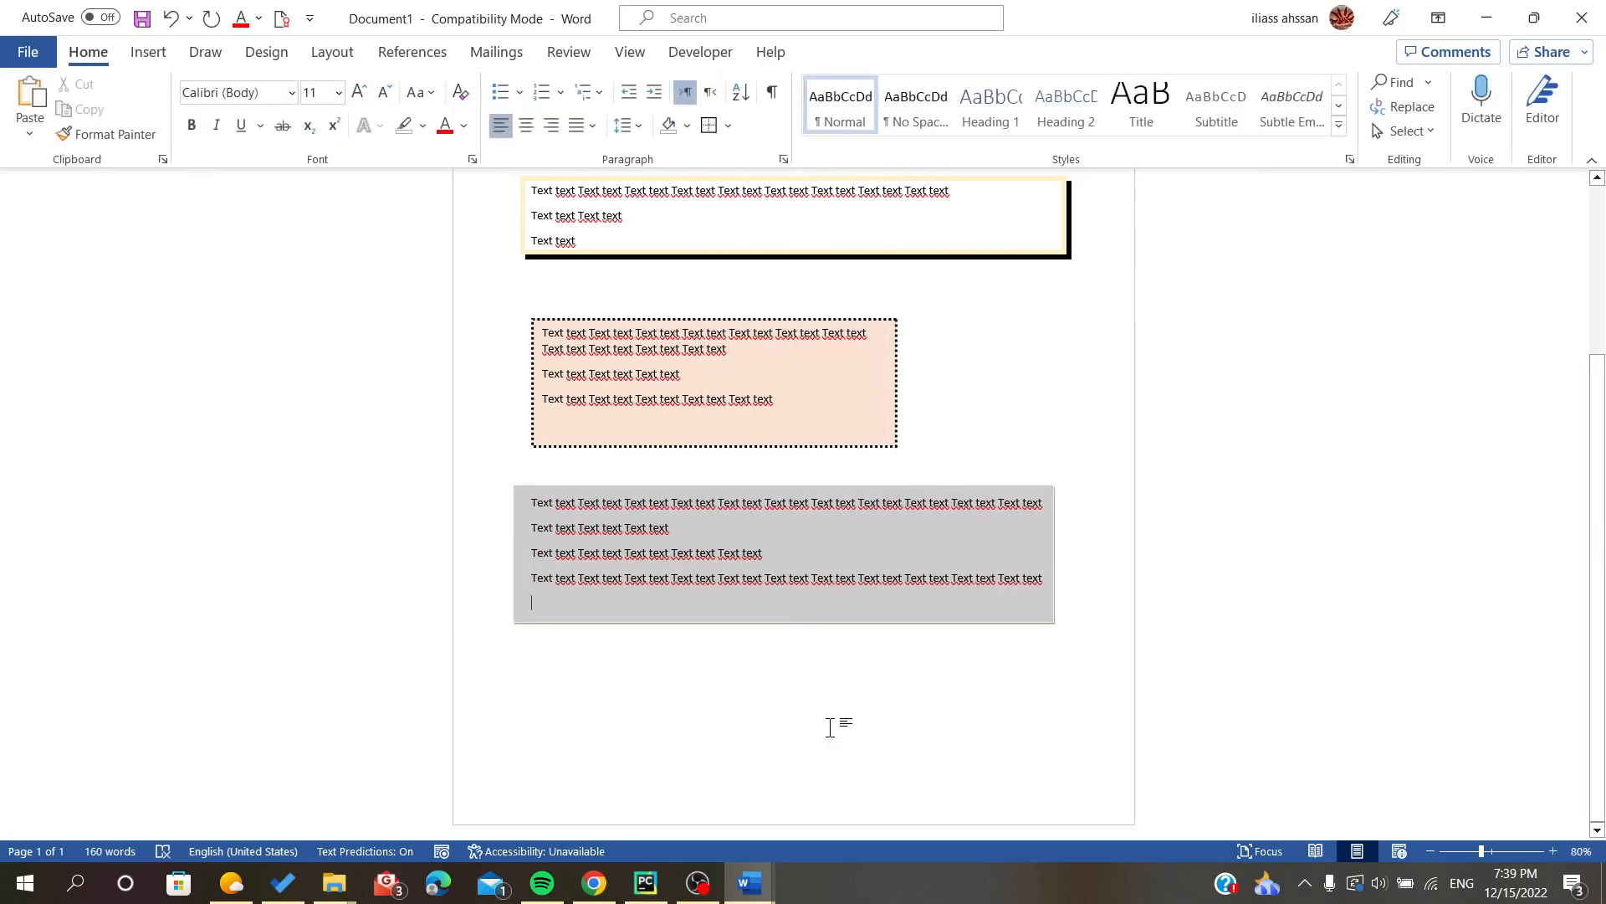